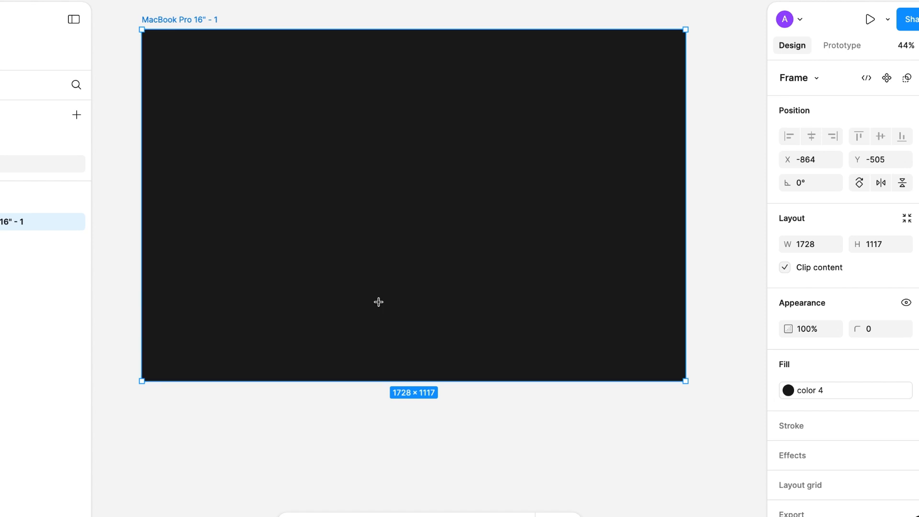
Step: Draw an ellipse about 517 × 502 in the lower middle of the dark frame and place a duplicate up and to its left
left_click_drag(297, 208, 460, 364)
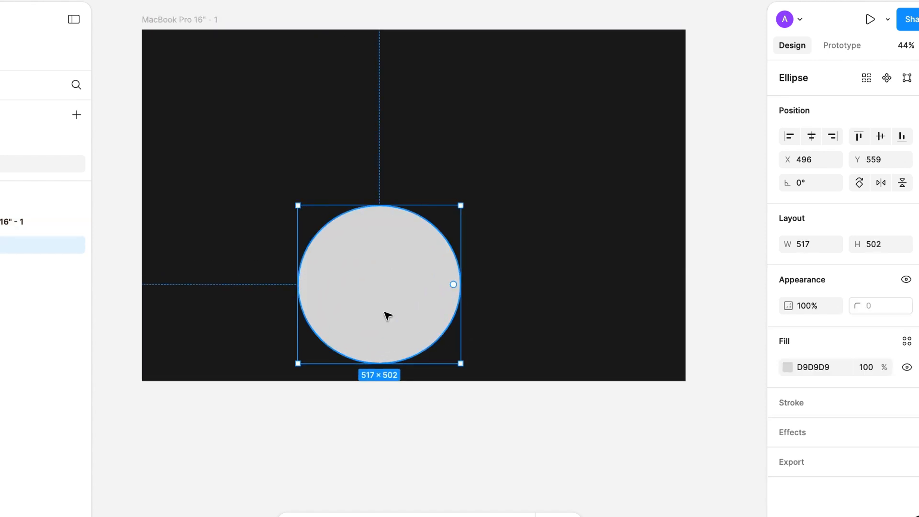
left_click_drag(345, 283, 213, 185, "alt")
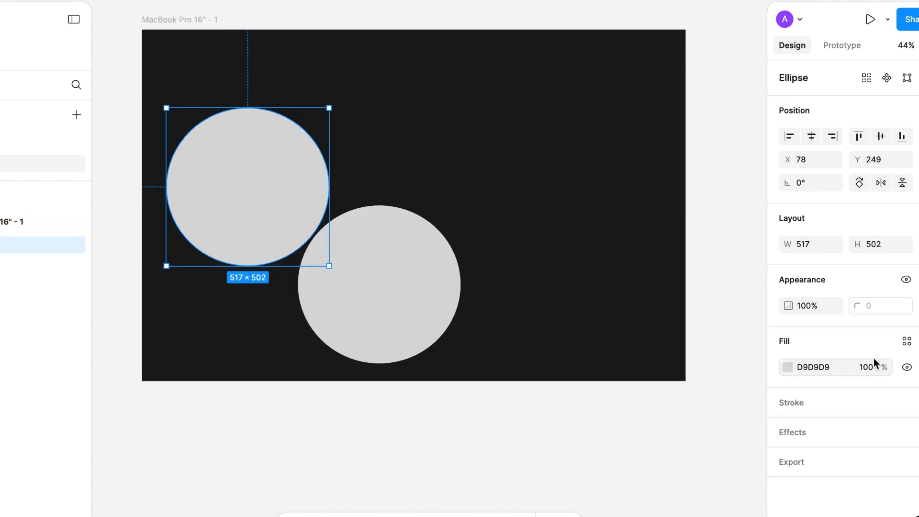
Step: Fill the upper-left ellipse with the color 3 style and the lower ellipse with the Color 1 style
left_click(907, 341)
left_click(631, 386)
left_click(392, 301)
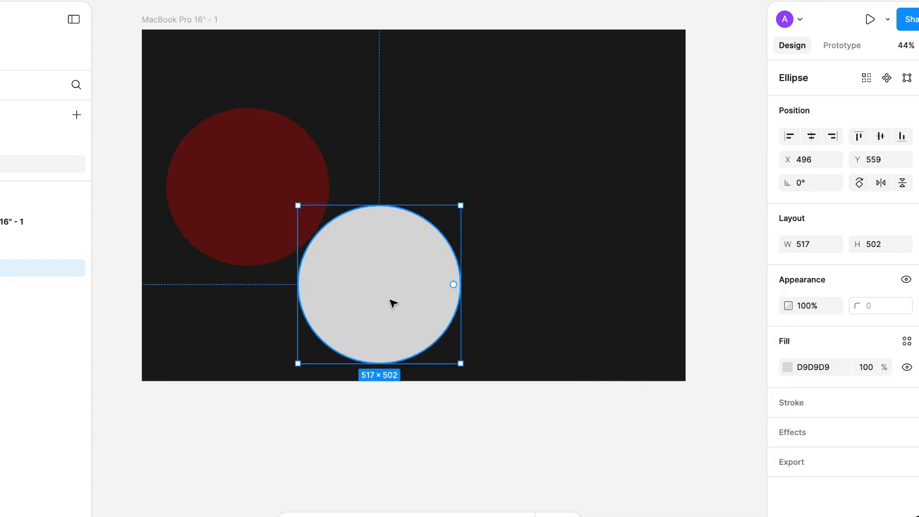
left_click(907, 341)
left_click(631, 341)
Step: Apply a layer blur of 200 to both ellipses together
key("ctrl+a")
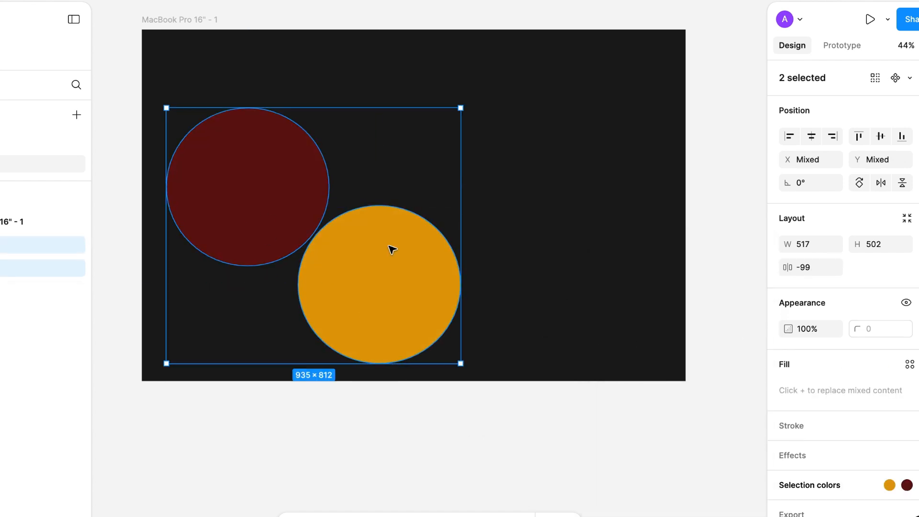
scroll(845, 422, "down", 1)
left_click(910, 435)
left_click(834, 461)
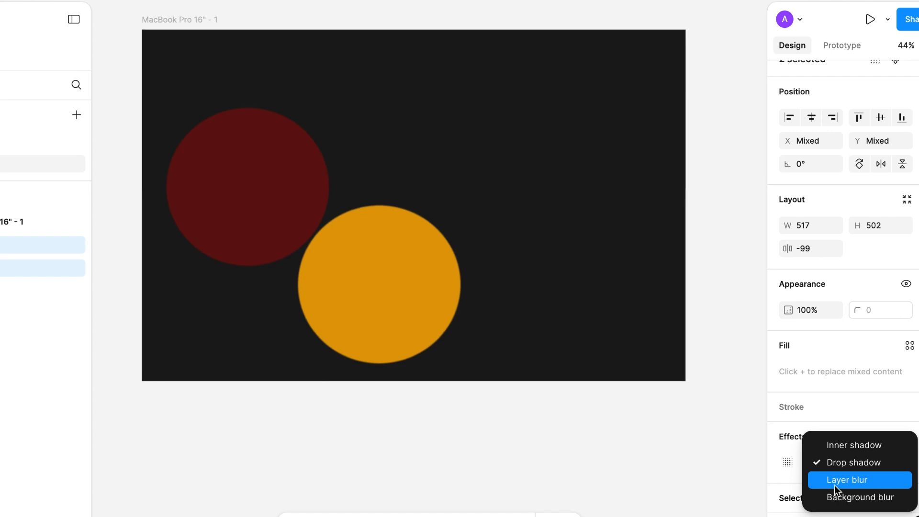
left_click(847, 481)
left_click(789, 464)
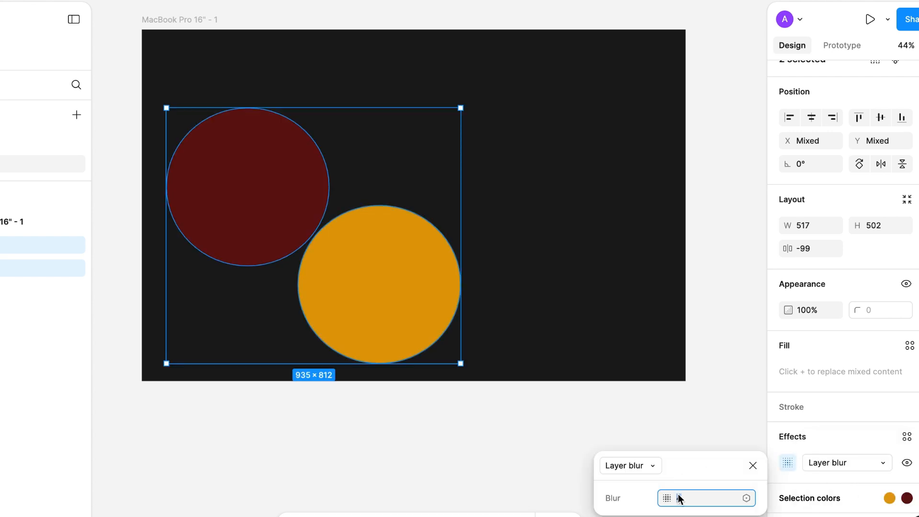
type("200")
key("Return")
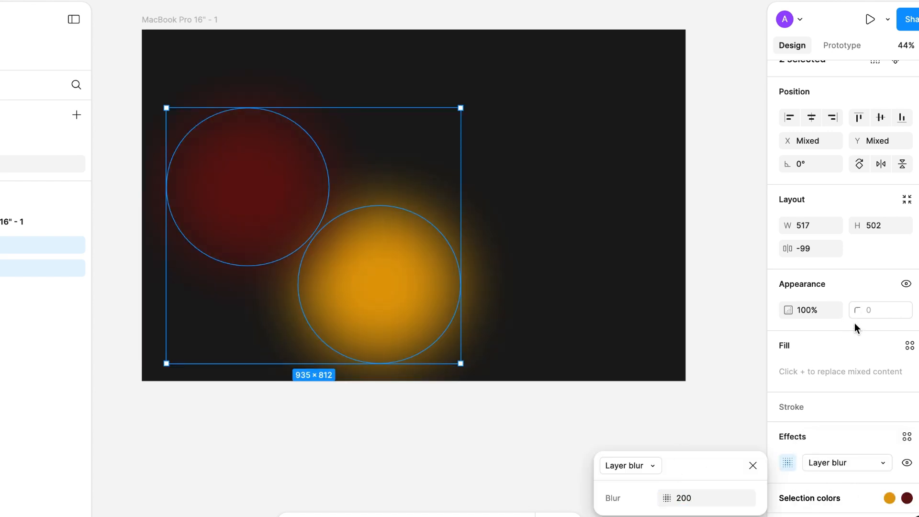
left_click(401, 437)
Step: Set the orange ellipse's opacity to 15%, after trying 10%
left_click(404, 294)
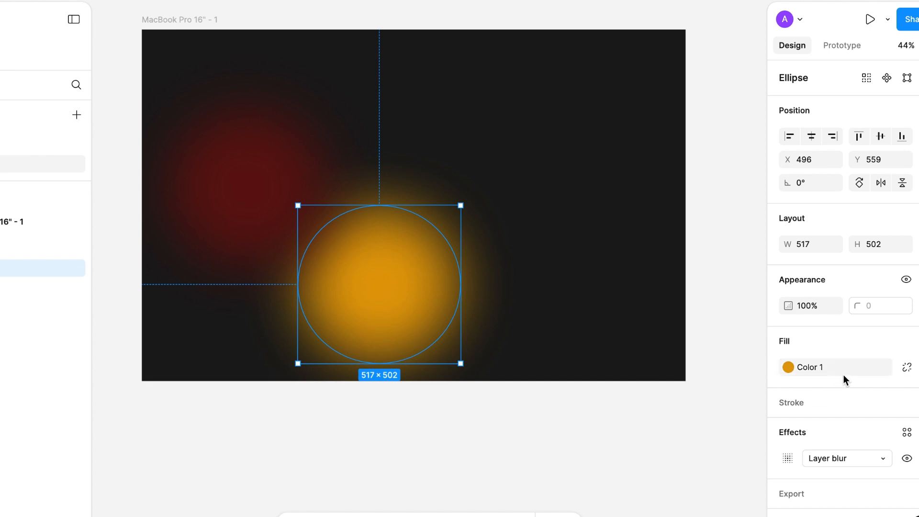
left_click(807, 308)
type("10")
key("Return")
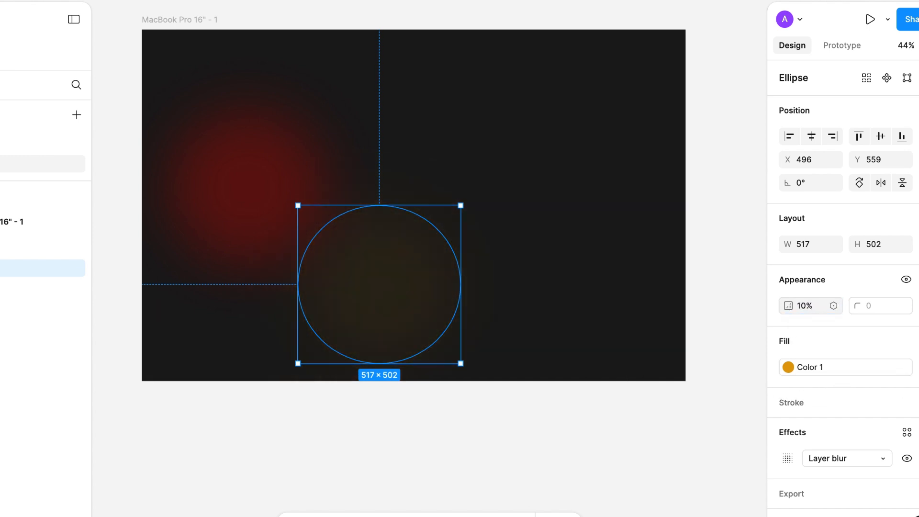
left_click(804, 309)
type("15")
key("Return")
Step: Set the dark red ellipse's opacity to 50%
left_click(226, 185)
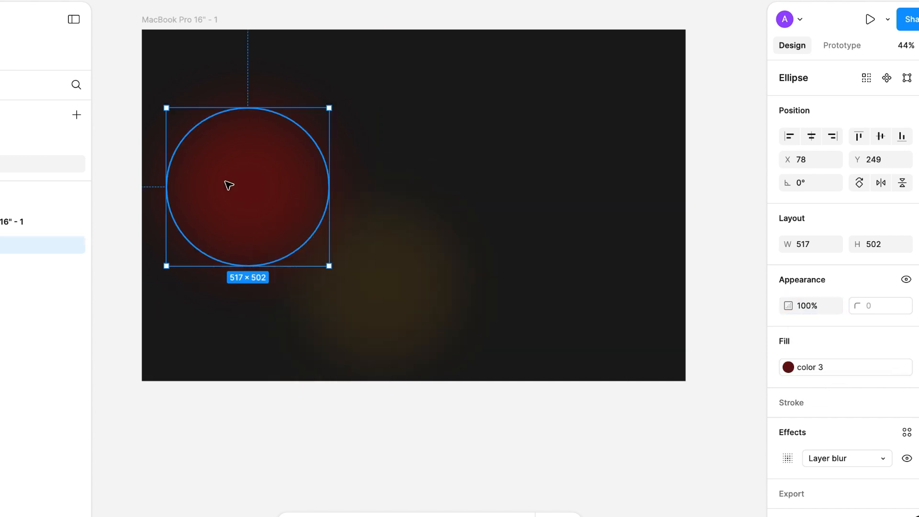
left_click(813, 309)
type("15")
key("Return")
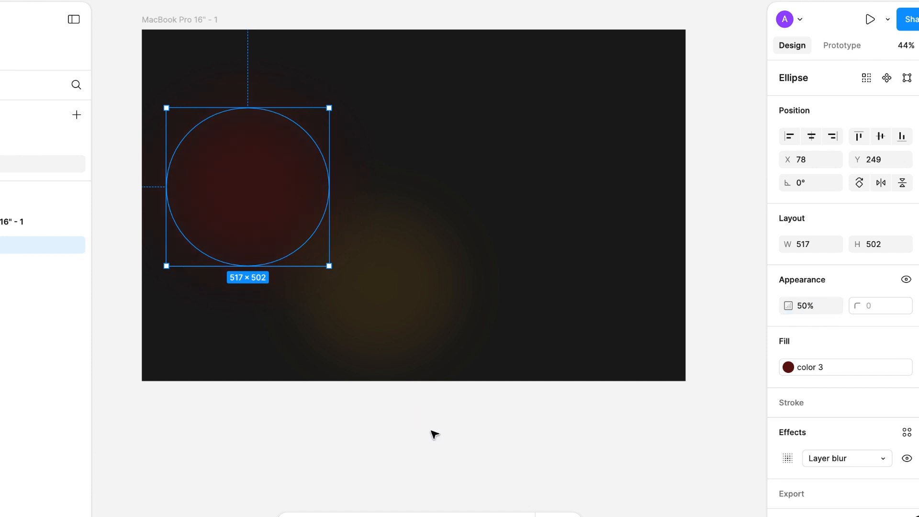
Step: Stretch the orange ellipse upward to a height of about 646 and move it to about X 457, Y 302
left_click(389, 265)
left_click_drag(367, 208, 362, 160)
left_click_drag(392, 279, 382, 268)
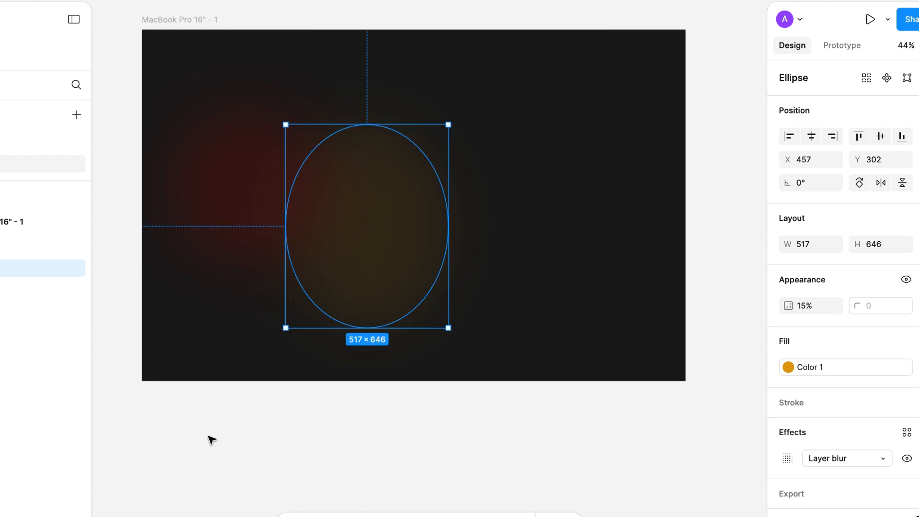
Step: Draw a closed triangle about 1499 × 458 with the Pen tool in the frame's lower-left corner
left_click(143, 237)
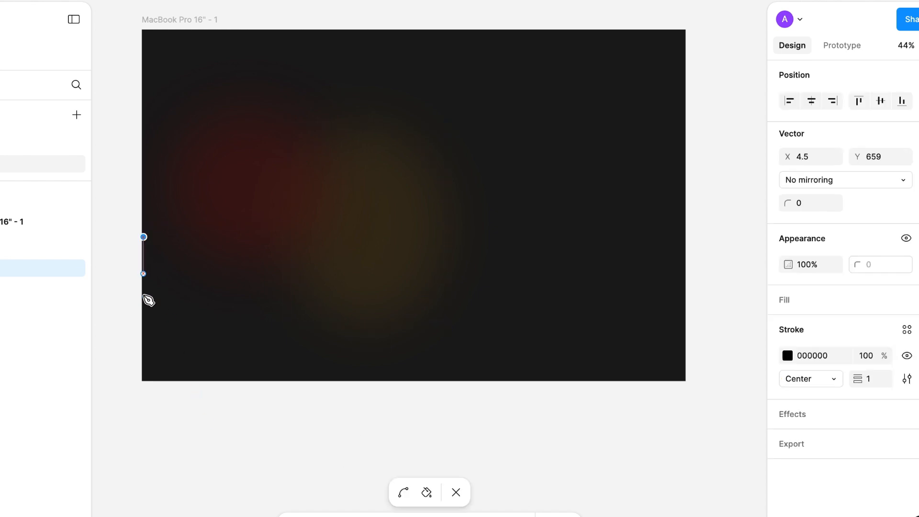
left_click(143, 381)
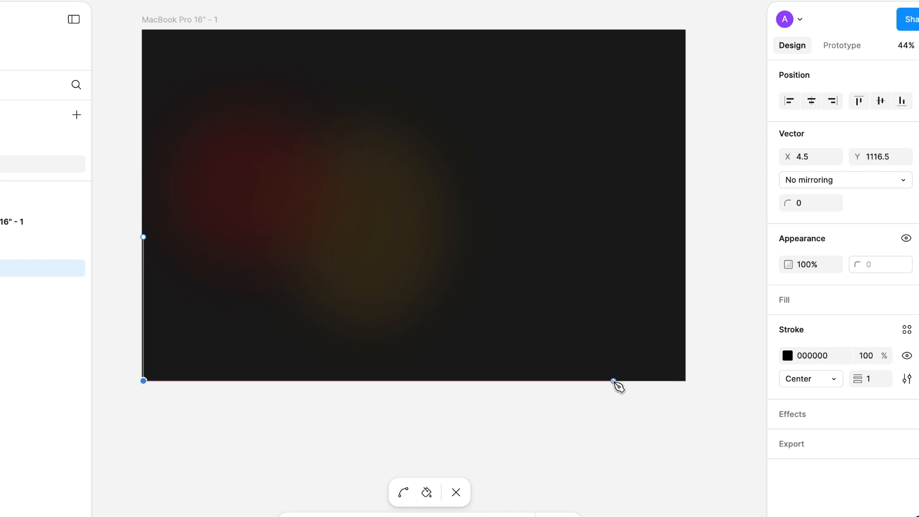
left_click(614, 380)
left_click(143, 237)
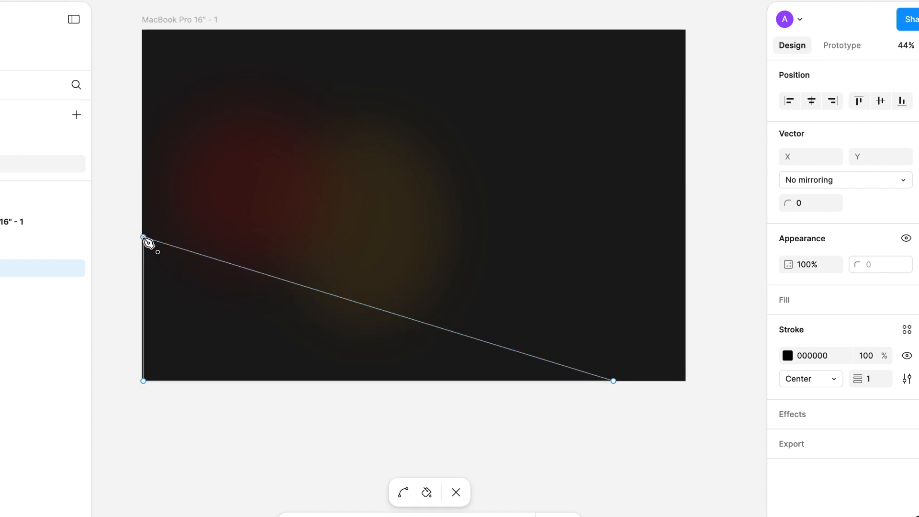
key("Escape")
left_click_drag(140, 275, 140, 275)
Step: Add a fill to the triangle and apply the color 2 style to it
left_click(915, 341)
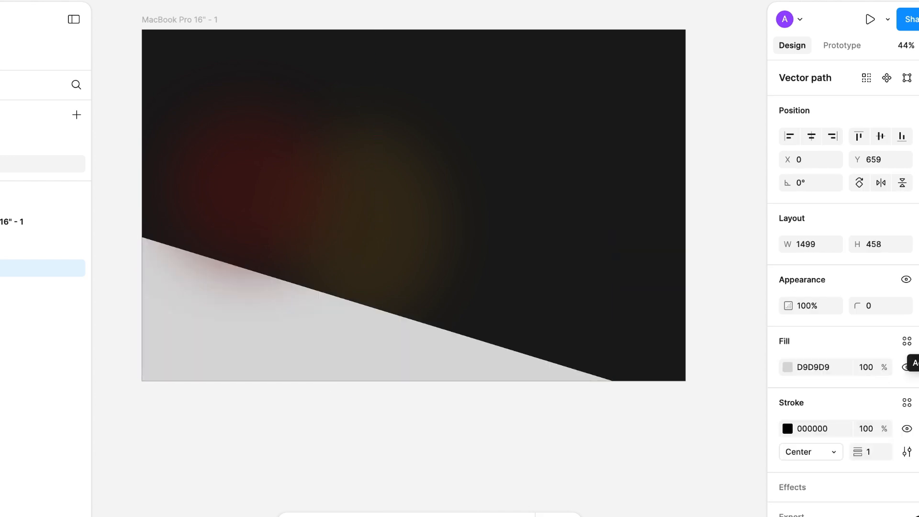
left_click(907, 341)
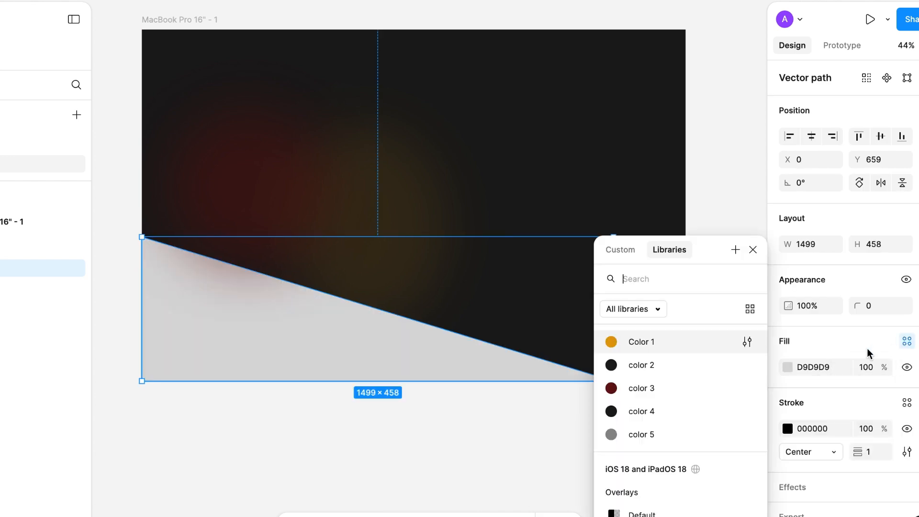
left_click(628, 365)
left_click(411, 471)
left_click(337, 364)
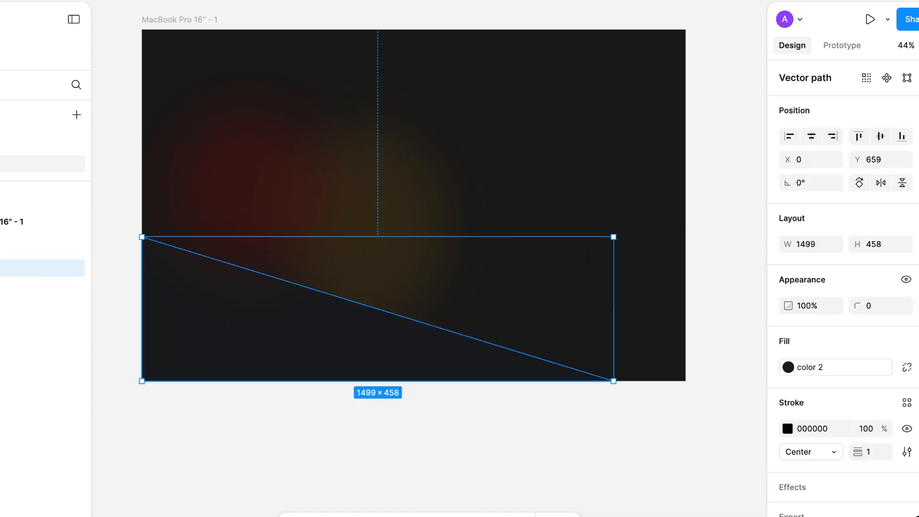
left_click(489, 460)
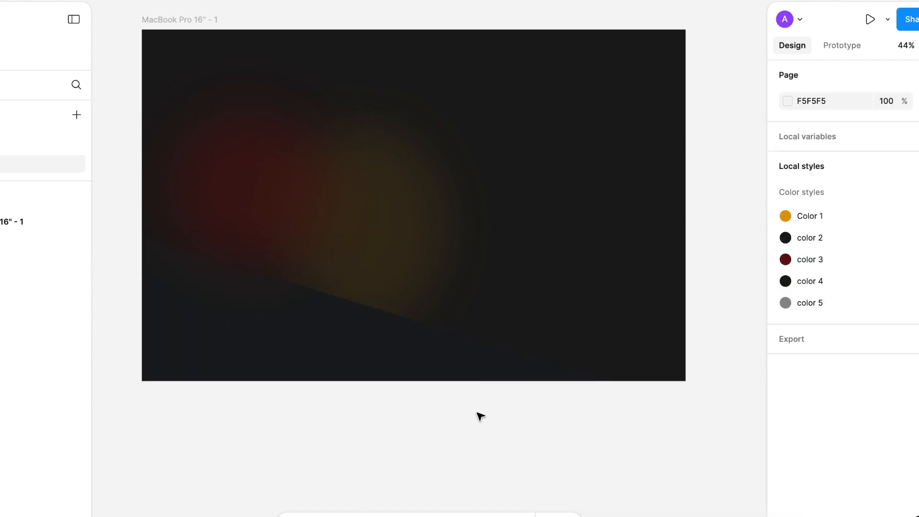
Step: Paste the bicycle image into the frame and position it on the left over the blurred ellipses
scroll(481, 417, "up", 2)
scroll(480, 416, "left", 1)
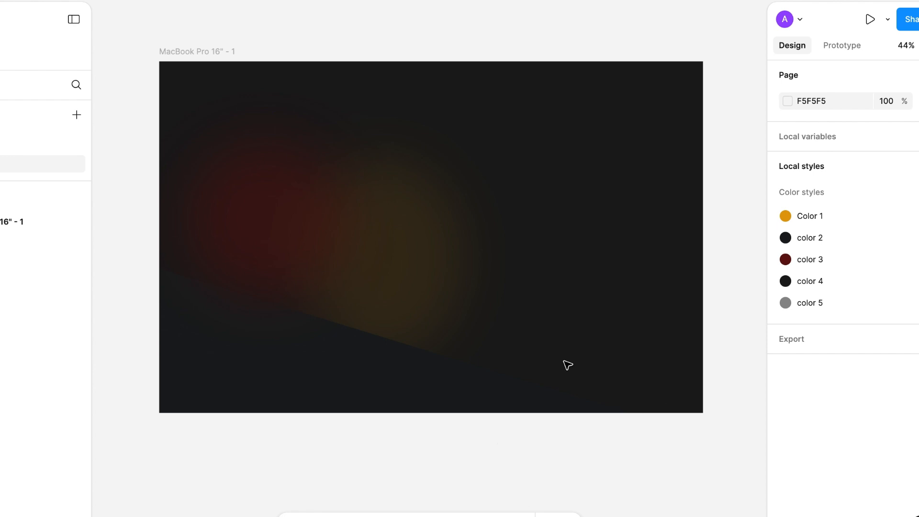
left_click(394, 264)
left_click(250, 231, "shift")
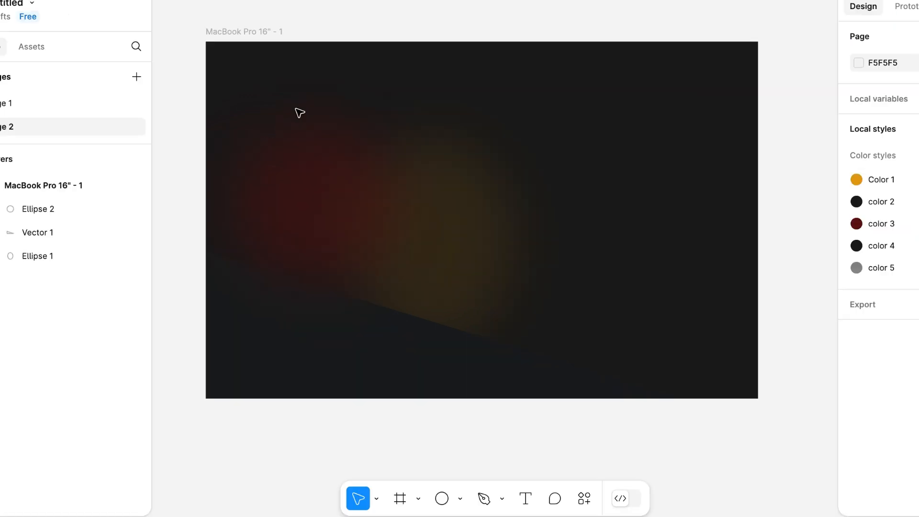
key("ctrl+v")
left_click_drag(553, 256, 437, 267)
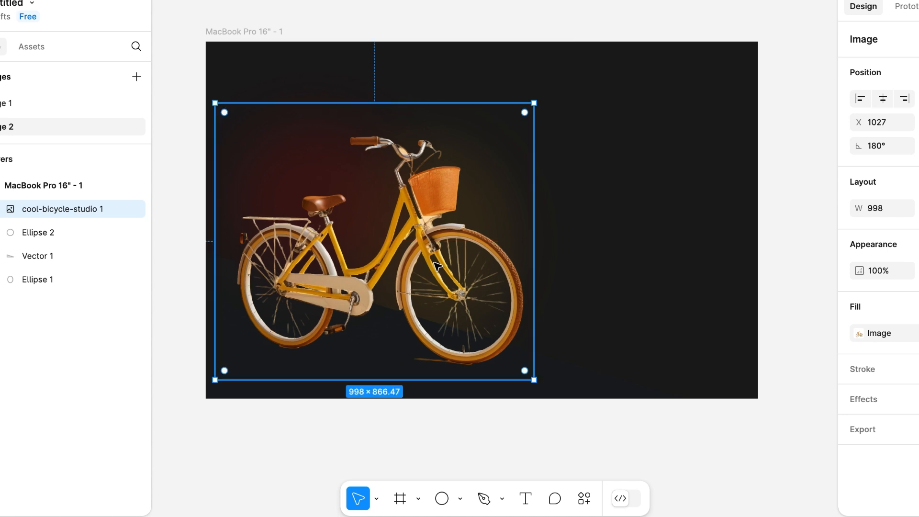
Step: Move the blurred dark red ellipse slightly down behind the bicycle, to about X 71
left_click(21, 233)
left_click_drag(324, 175, 322, 197)
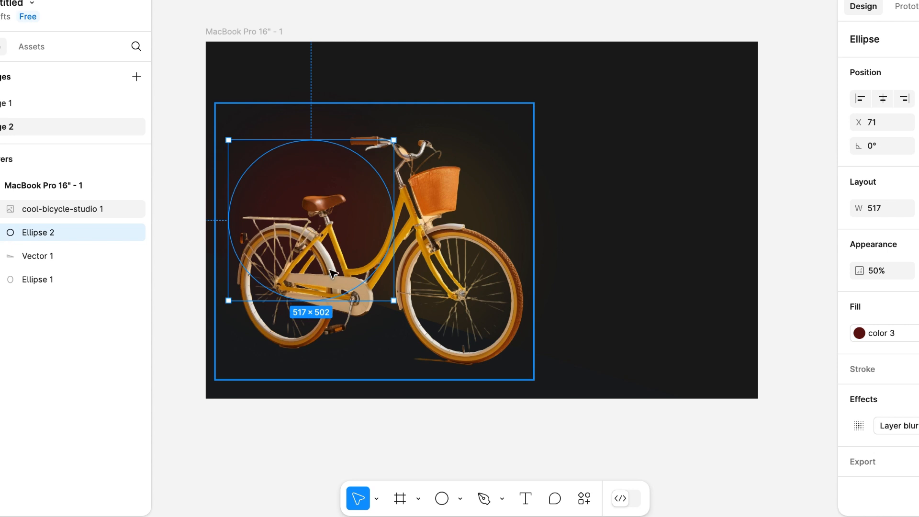
left_click(72, 277)
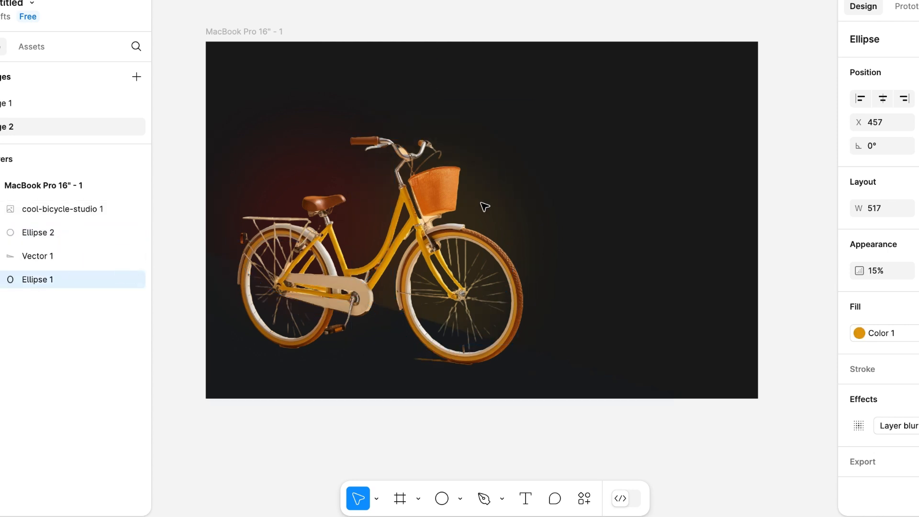
left_click(344, 437)
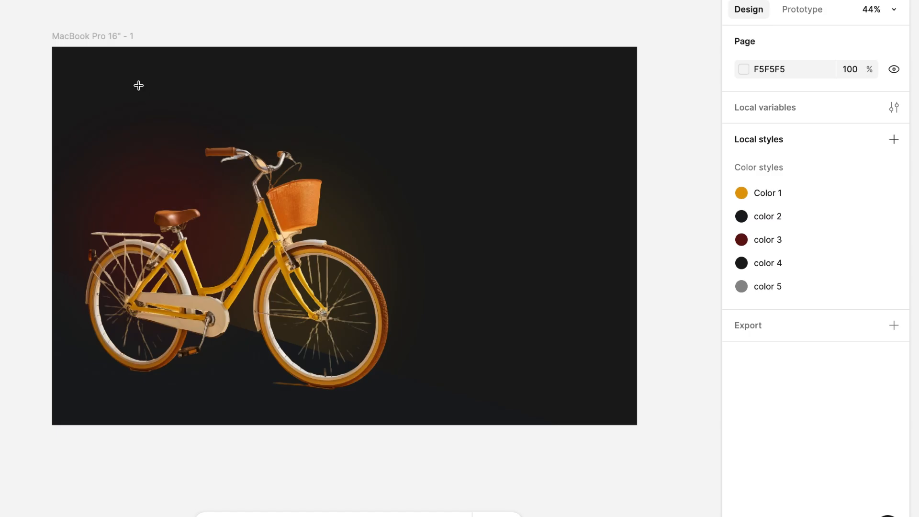
Step: Add the text BICYCLE near the frame's upper-left corner and set its font size to 40
left_click(89, 85)
type("BIC")
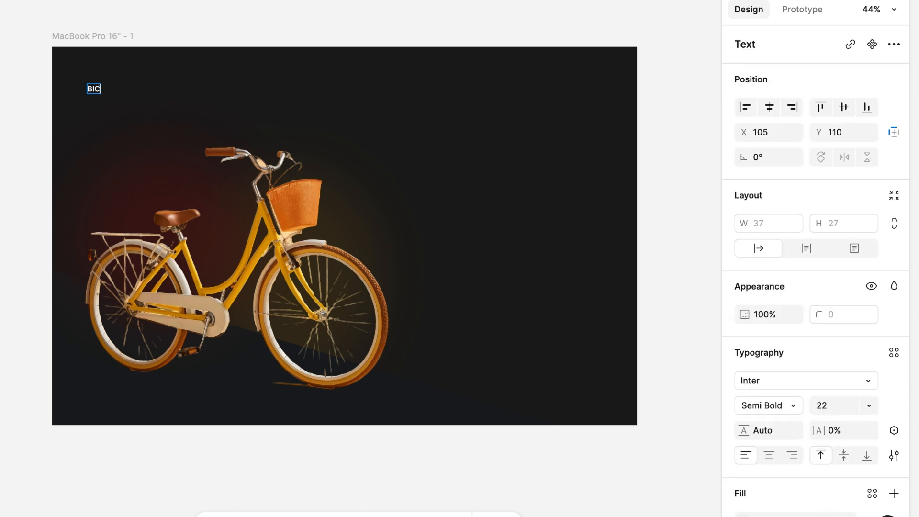
type("YCLE")
key("Escape")
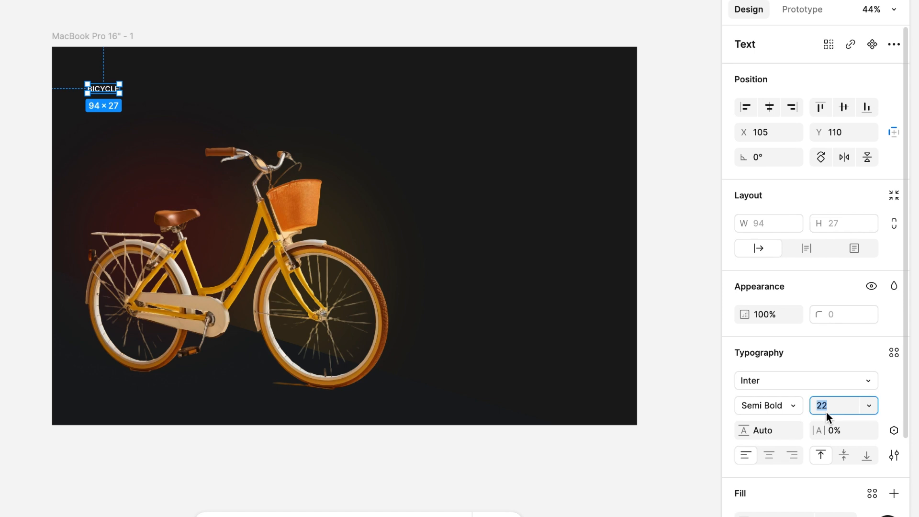
type("40")
key("Return")
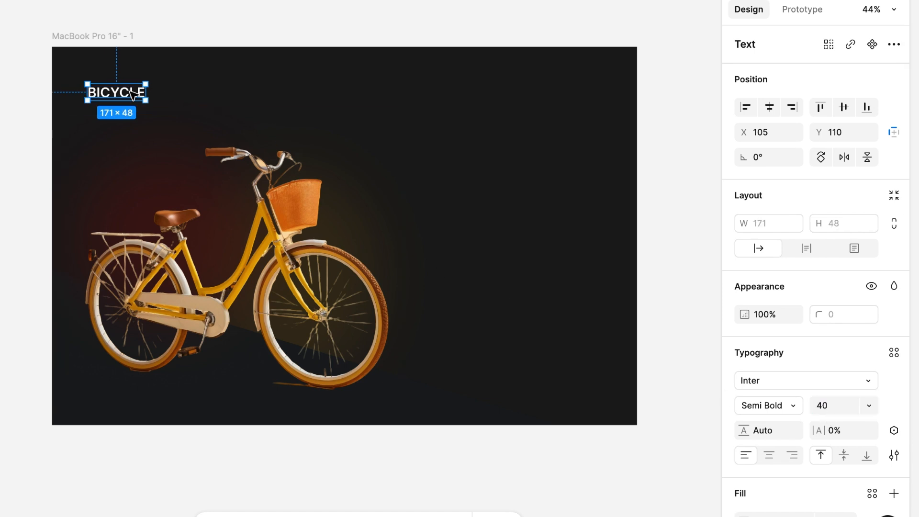
Step: Wrap the BICYCLE text in an auto layout frame and place a duplicate to its right at about X 433
key("shift+a")
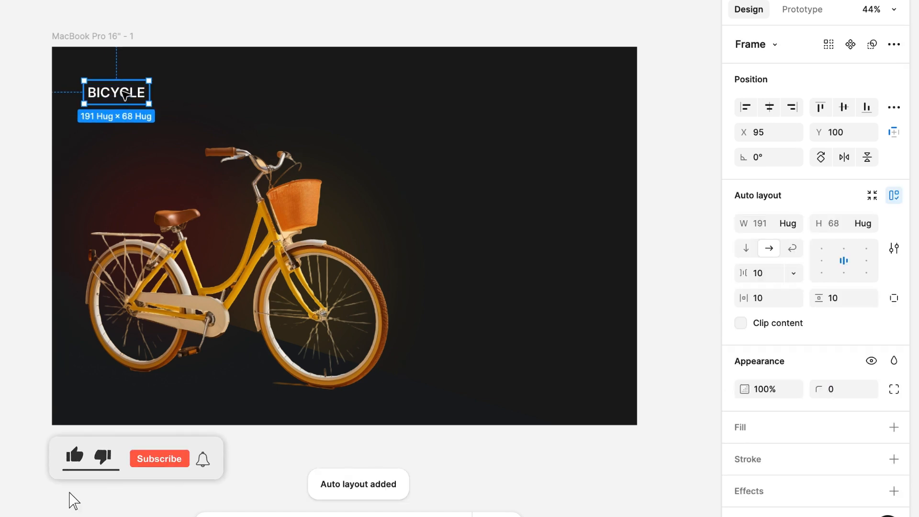
left_click_drag(124, 94, 239, 95)
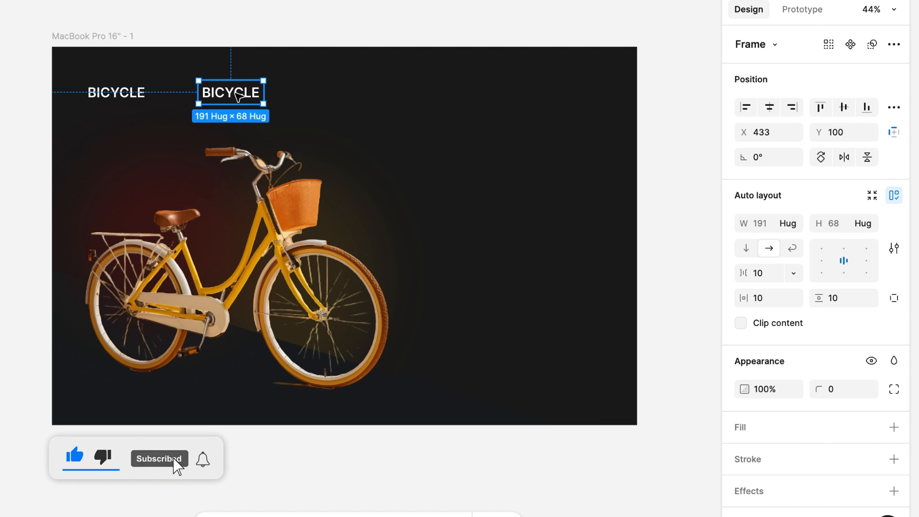
Step: Set the font size of the duplicated BICYCLE text to 18
double_click(239, 96)
left_click(823, 407)
type("18")
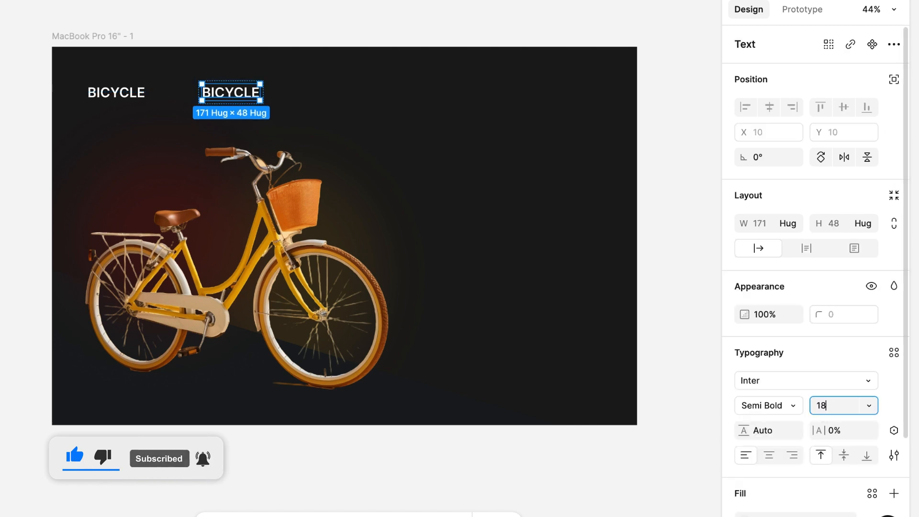
key("Return")
left_click(342, 122)
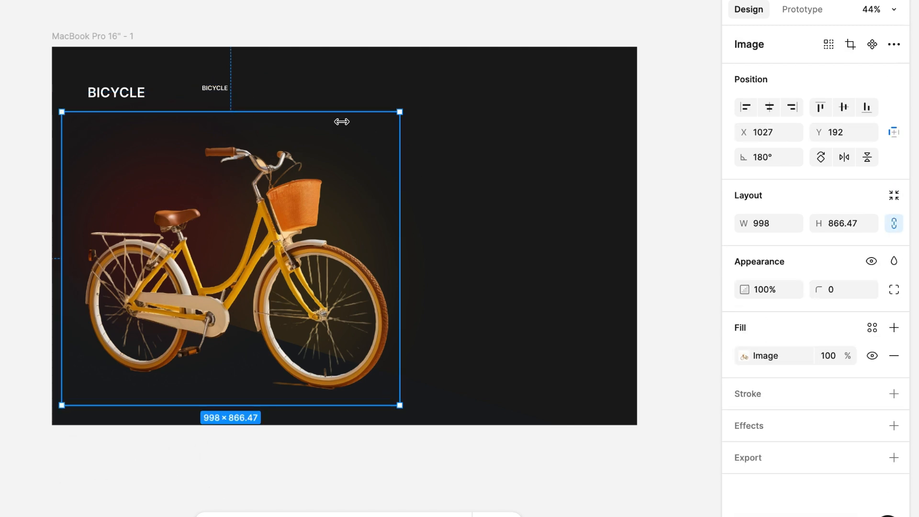
Step: Set the font size of the duplicated BICYCLE text to 24
double_click(218, 88)
left_click(820, 406)
type("2")
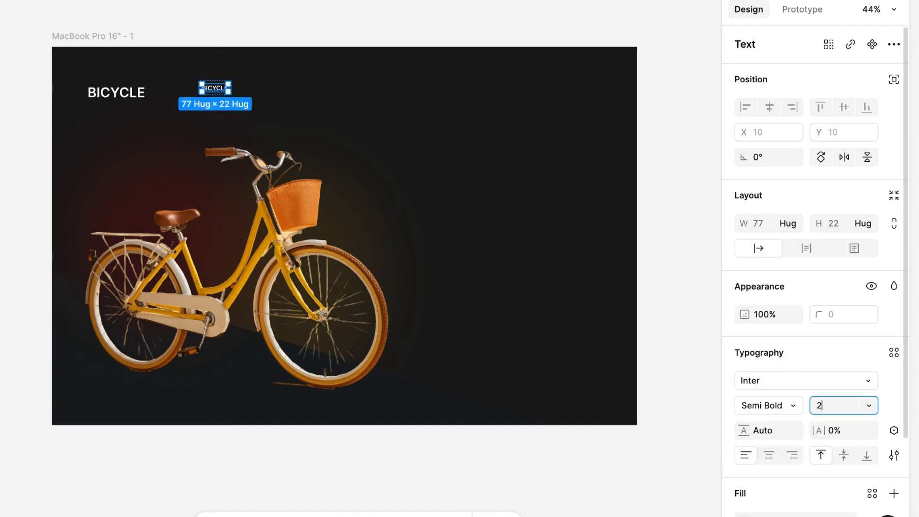
type("4")
key("Return")
left_click(275, 93)
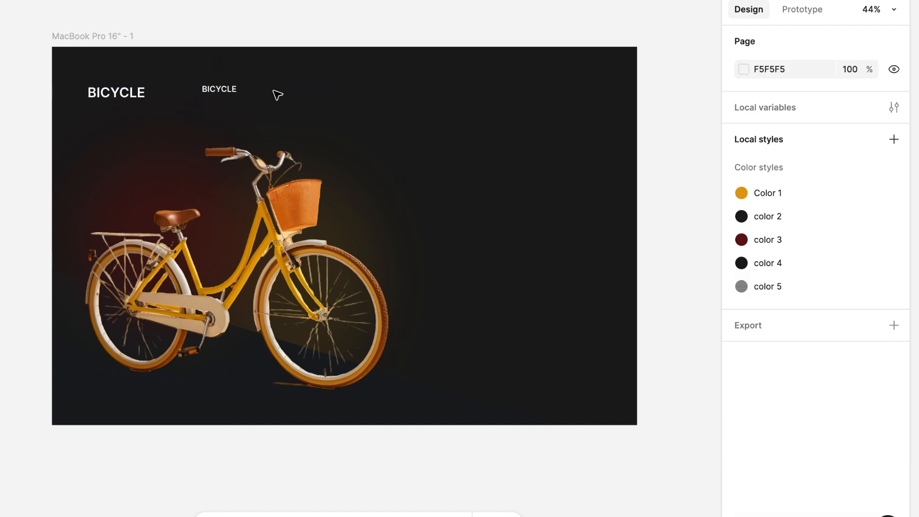
Step: Duplicate the small BICYCLE label to the right three times, making an evenly spaced row of four labels
left_click(228, 93)
left_click_drag(231, 92, 285, 92, "alt")
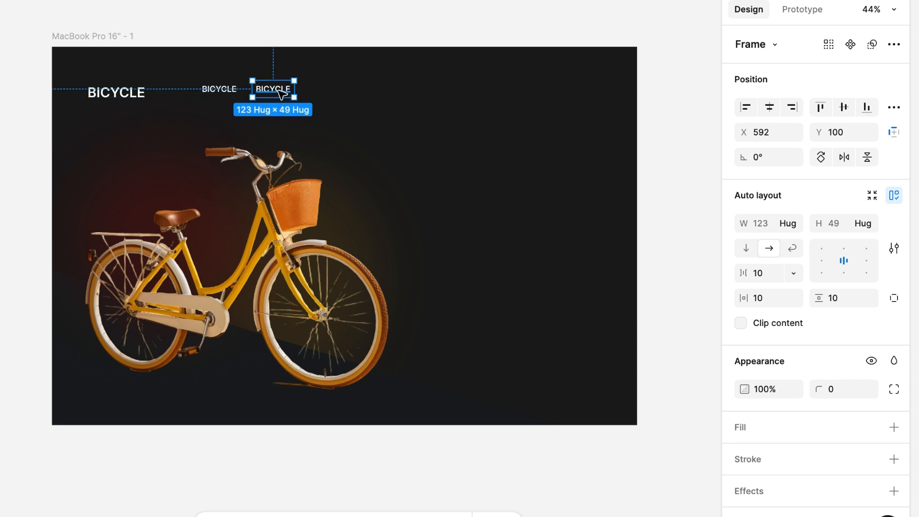
key("ctrl+d")
key("ctrl+d")
Step: Change the first three small navigation labels to BIKES, ABOUT US and SERVICE & SUPPORT
double_click(223, 93)
double_click(223, 93)
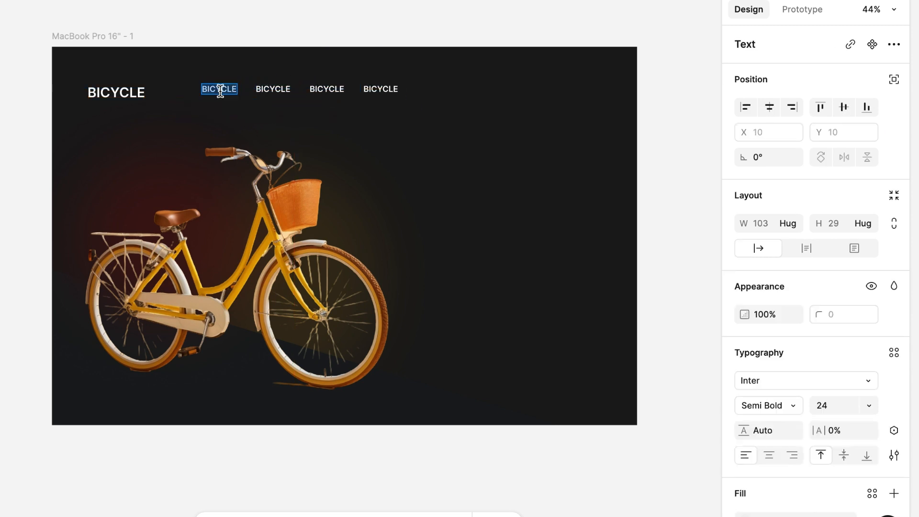
type("BIKES")
double_click(269, 89)
type("ABOUT US")
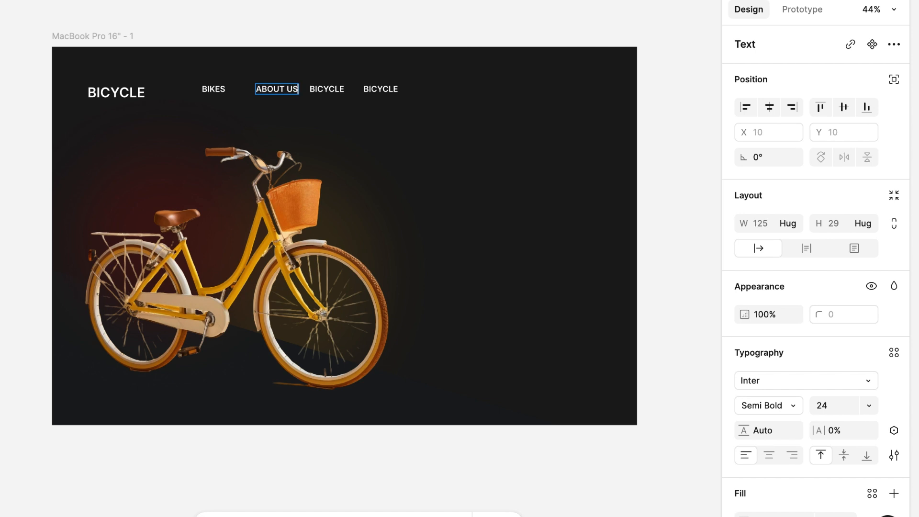
double_click(327, 89)
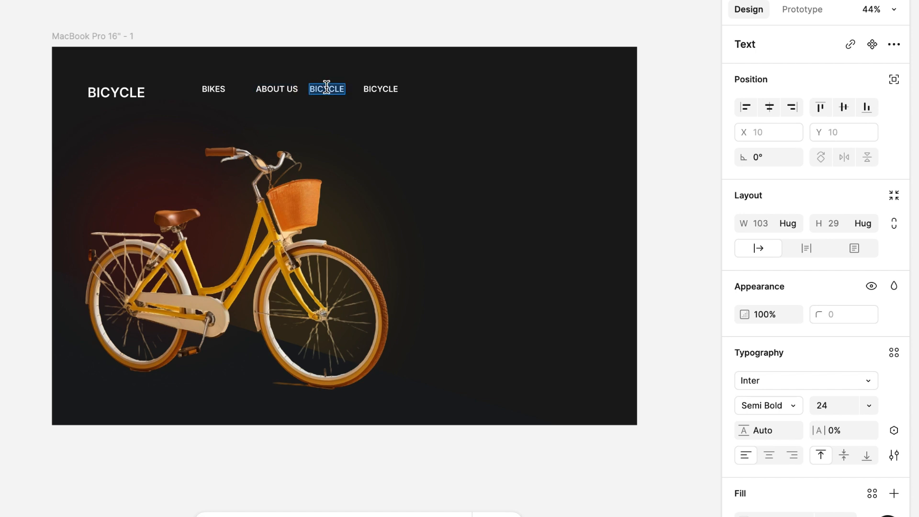
type("SERVICE & SUPPORT")
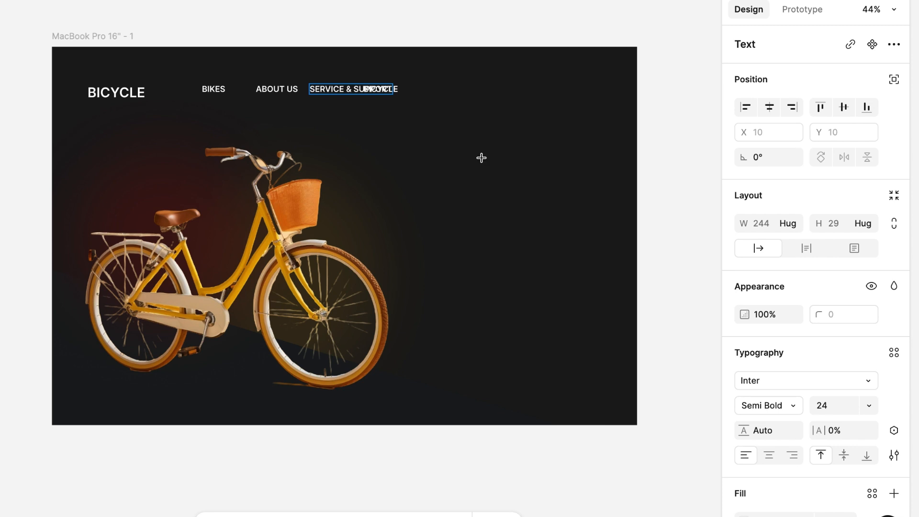
left_click(481, 157)
Step: Delete the fourth small BICYCLE label from the navigation row
left_click(396, 90)
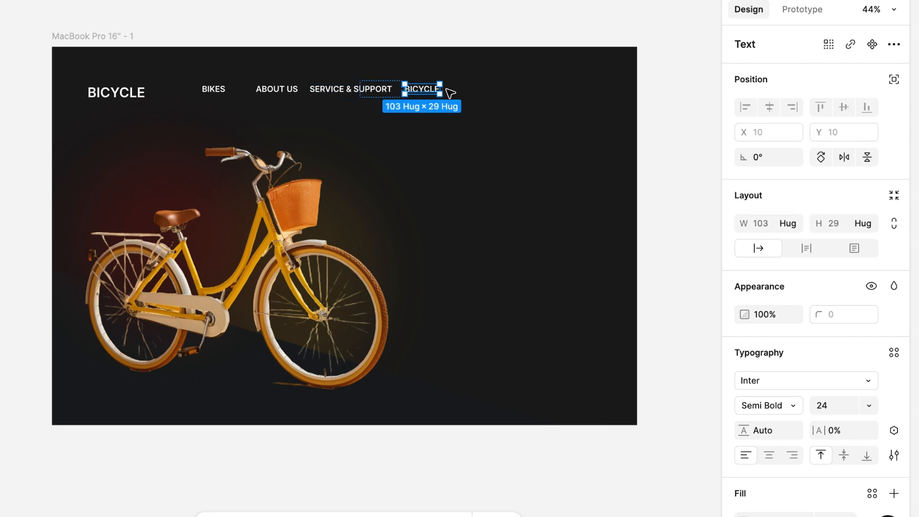
key("shift+a")
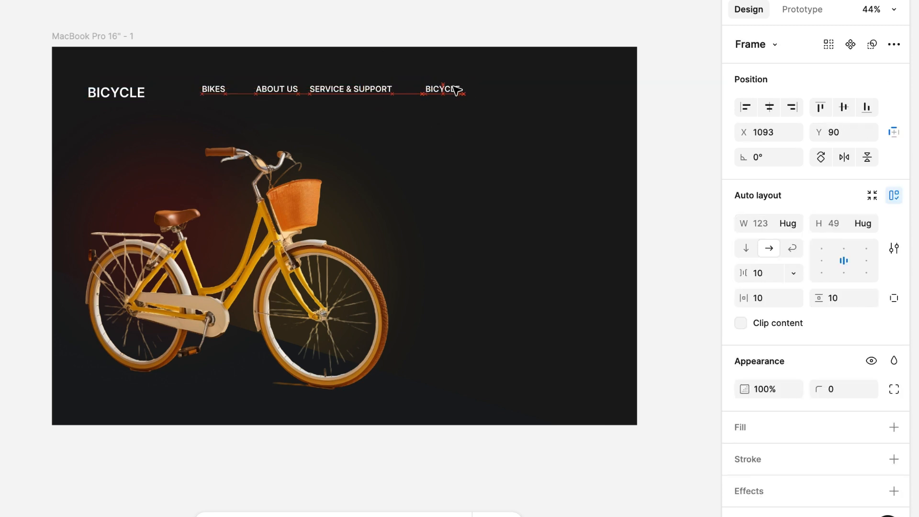
key("ctrl+z")
key("Delete")
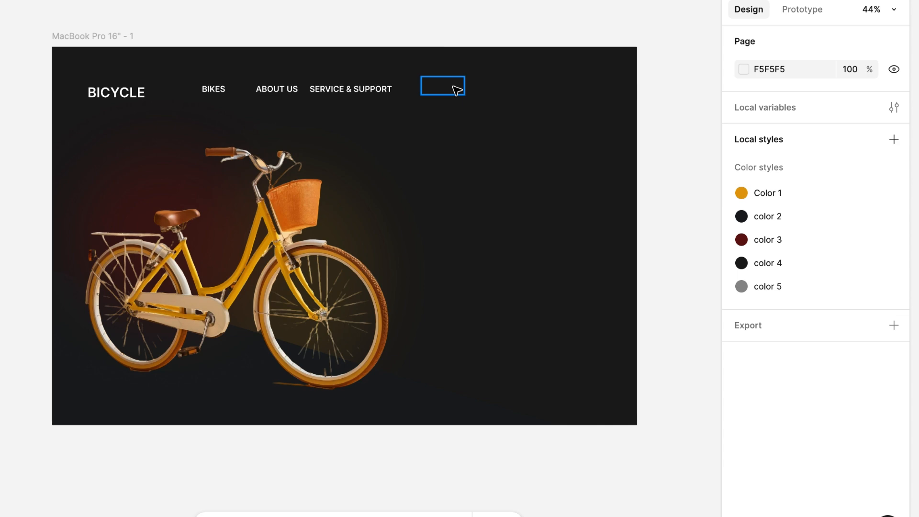
Step: Combine the three navigation labels into one auto layout row and move it right to about X 833
left_click(224, 94)
left_click(277, 90, "shift")
left_click(352, 90, "shift")
left_click(893, 198)
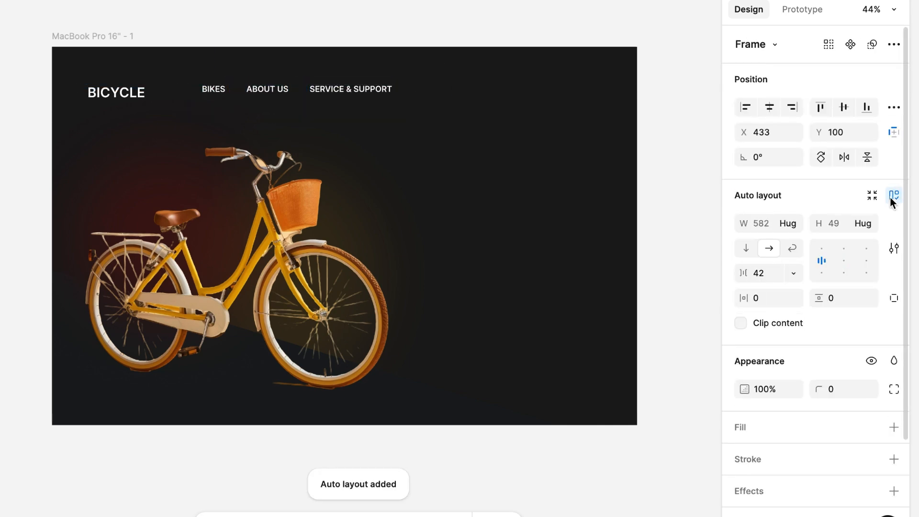
left_click_drag(312, 94, 448, 95)
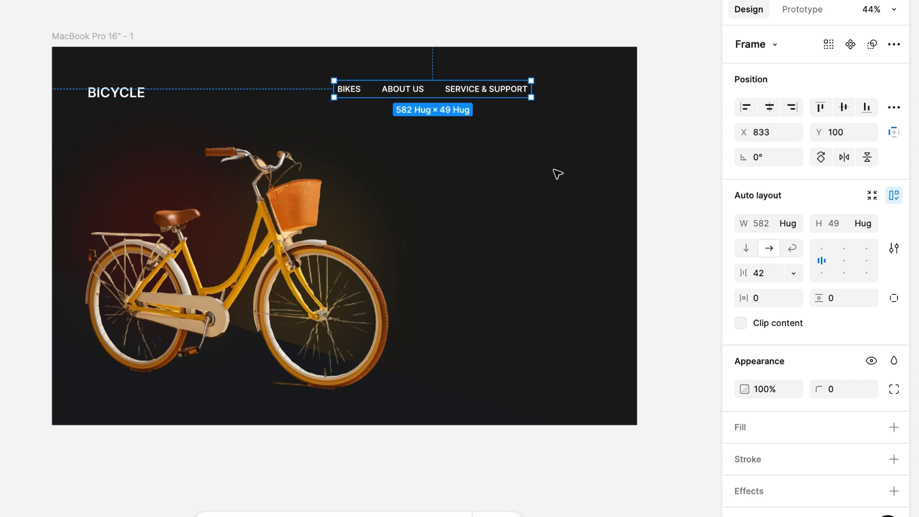
Step: Duplicate the BIKES label below the navigation row at about X 1006, Y 263 and fill it with Color 1
left_click(352, 92)
left_click_drag(353, 91, 411, 147)
left_click(895, 428)
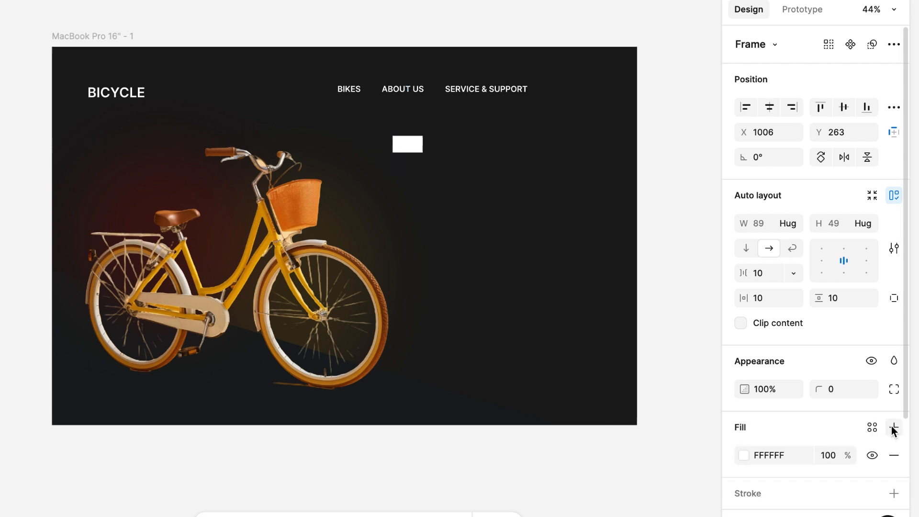
left_click(872, 427)
left_click(581, 330)
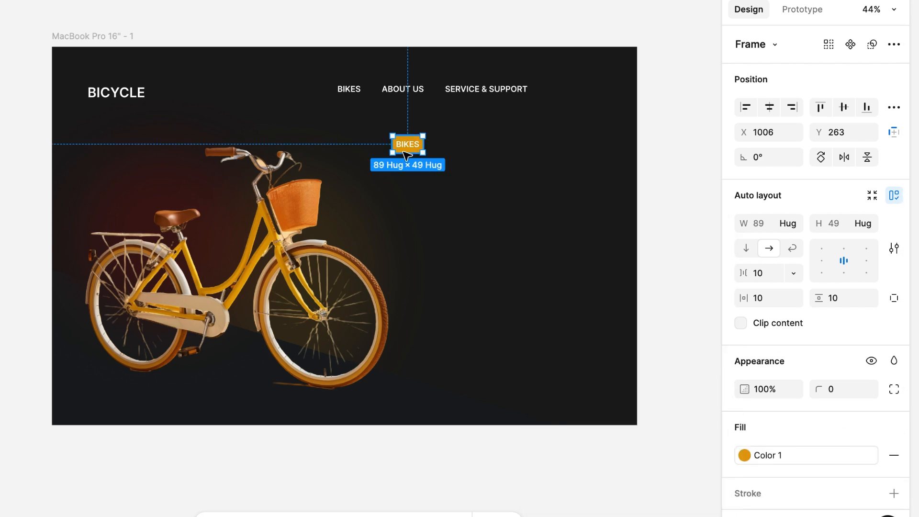
Step: Change the text of the orange label to BOOK NOW
scroll(407, 155, "up", 5)
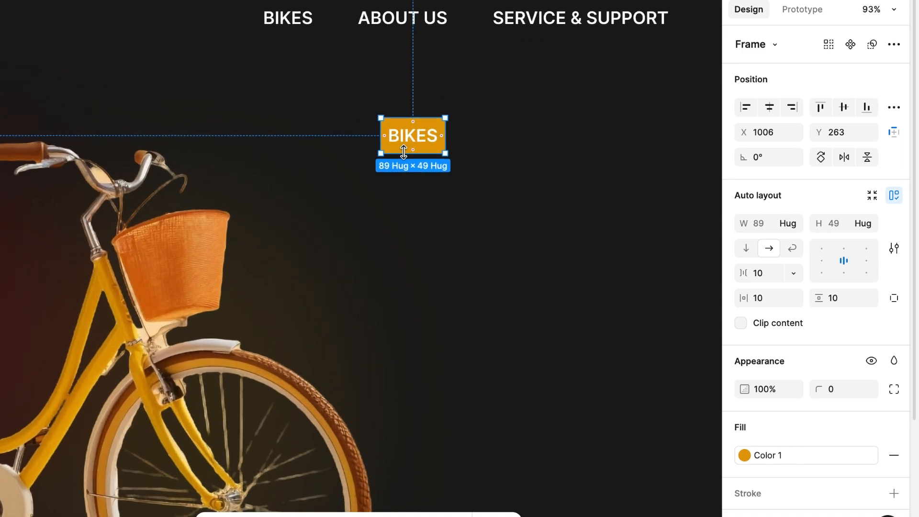
double_click(404, 152)
double_click(403, 152)
type("BOOK")
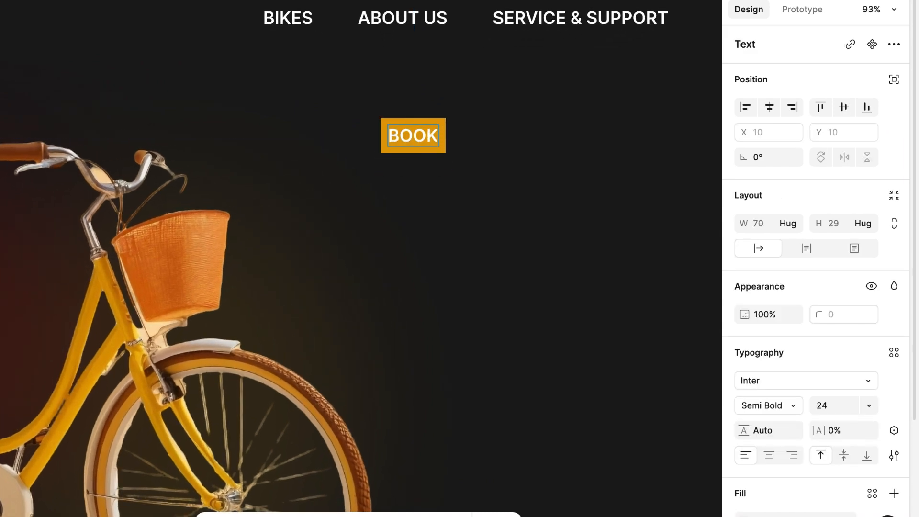
type(" NOW")
key("Escape")
left_click(404, 166)
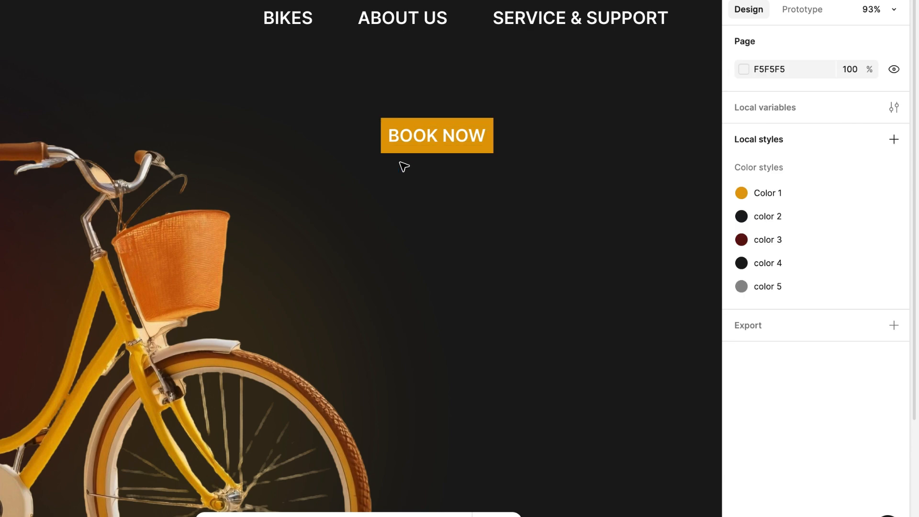
Step: Set the BOOK NOW button's horizontal padding to 16 and its vertical padding to 8
left_click(401, 149)
left_click(762, 304)
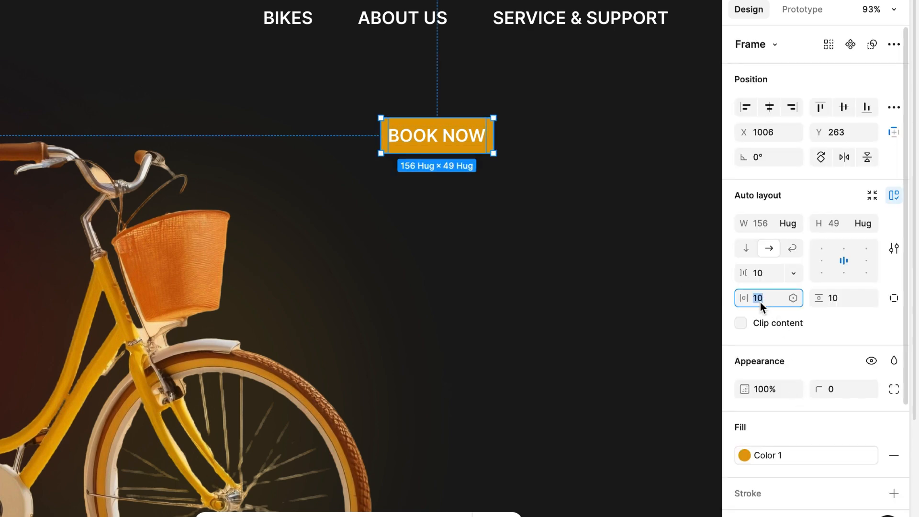
type("16")
key("Return")
left_click(834, 307)
type("8")
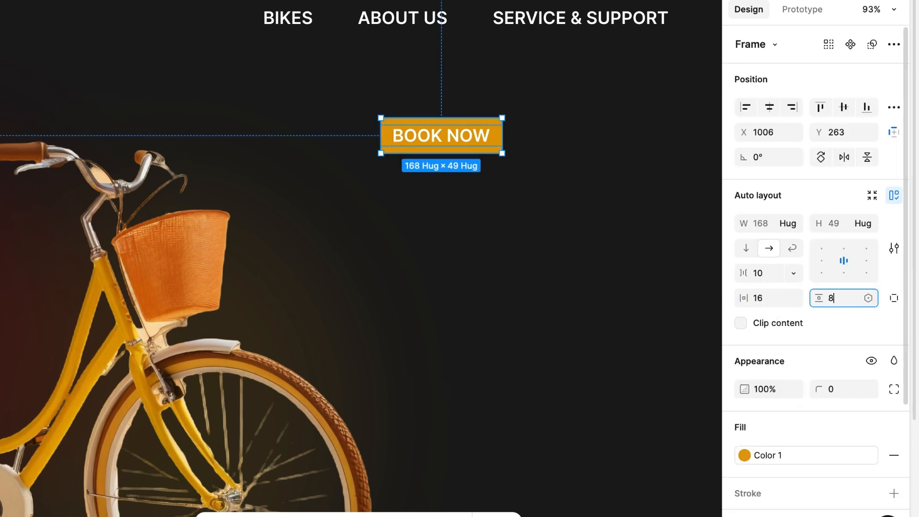
key("Return")
left_click(509, 293)
Step: Move the BOOK NOW button into the navigation row, after SERVICE & SUPPORT
scroll(509, 294, "down", 5)
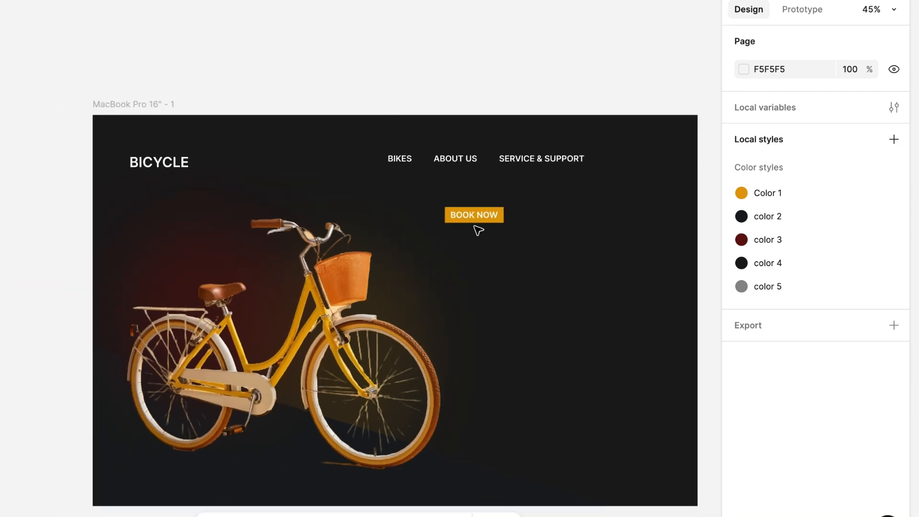
left_click_drag(479, 215, 586, 162)
left_click(540, 254)
Step: Combine the large BICYCLE title and the navigation row into one auto layout header and centre its items vertically
left_click(459, 160)
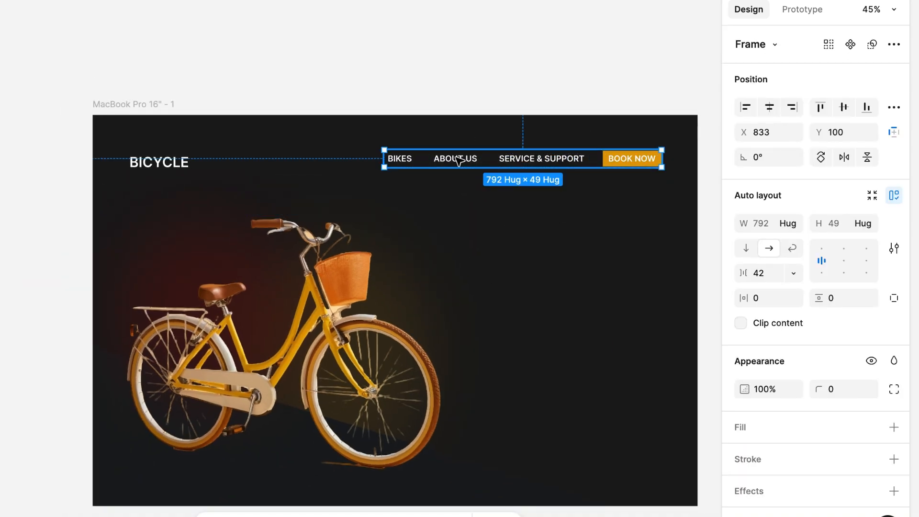
left_click(182, 164, "shift")
left_click(894, 195)
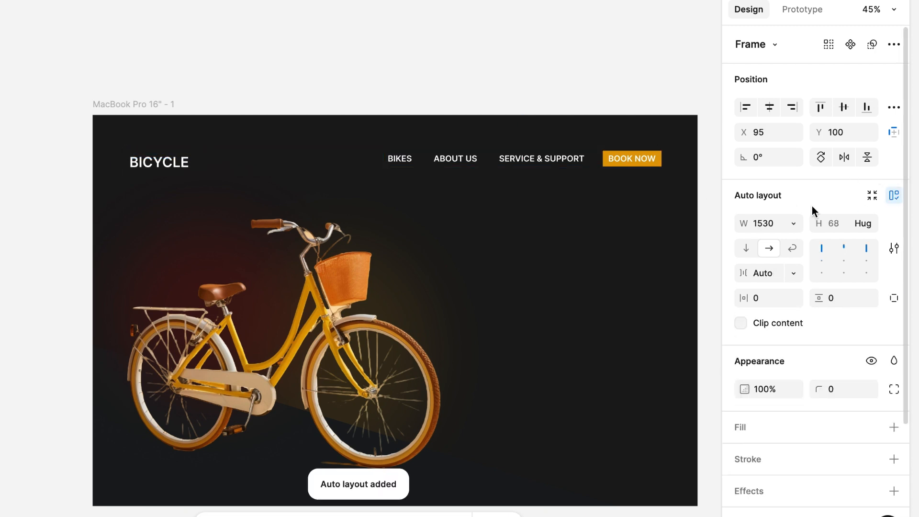
left_click(845, 261)
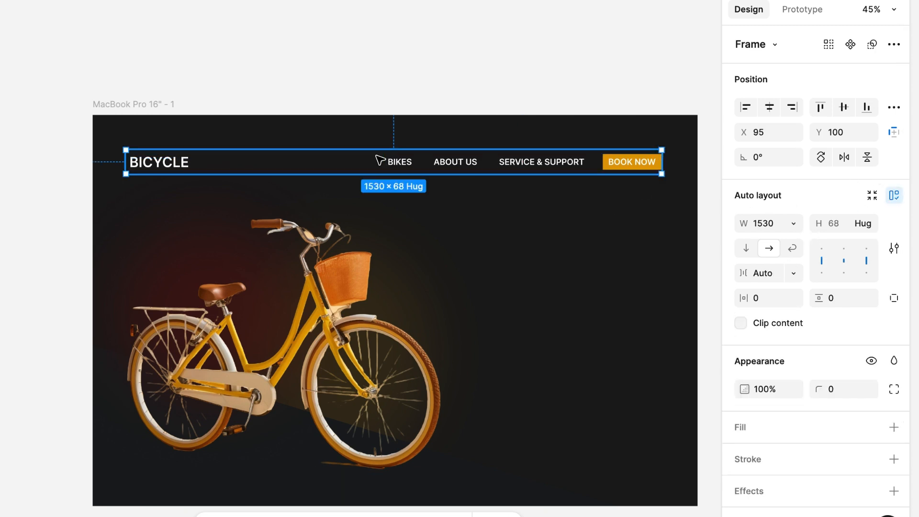
Step: Narrow the header row to a width of about 1498 and position it at about X 115 to even out its side margins
key("alt")
key("Right")
key("Right")
key("Right")
key("Right")
key("Right")
key("Right")
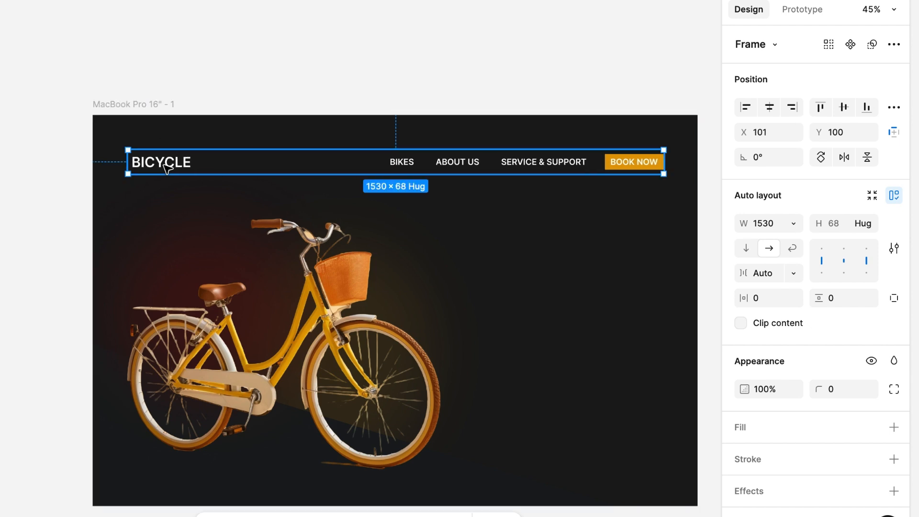
key("alt")
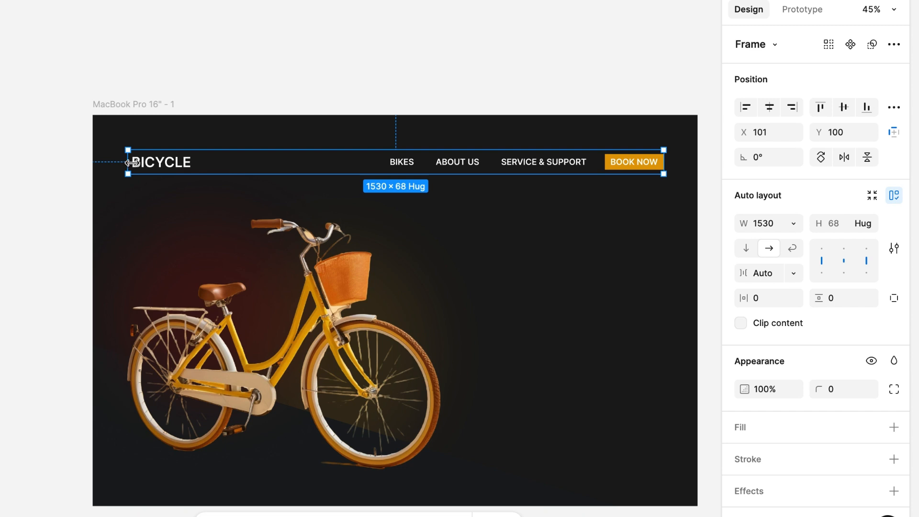
left_click_drag(132, 163, 139, 163)
key("alt")
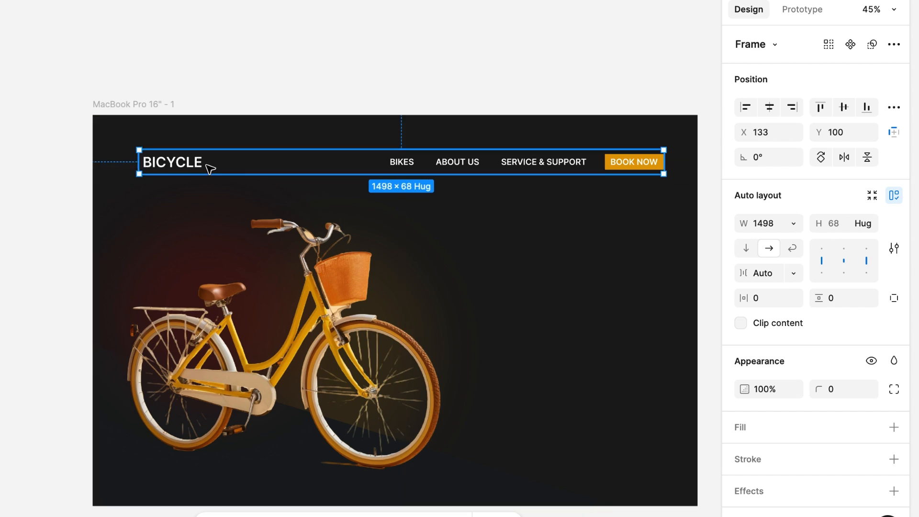
left_click_drag(224, 167, 218, 169)
key("alt")
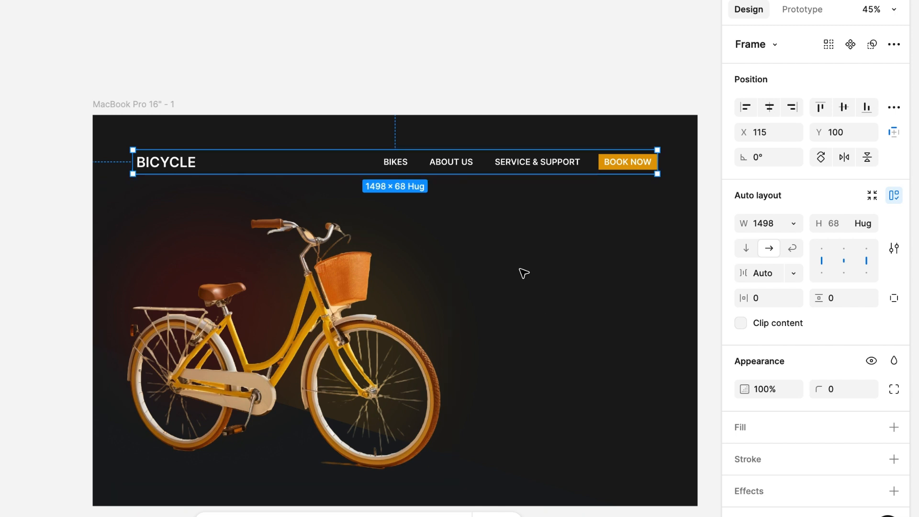
Step: Add the text "Take the ride on Bicycle" below the navigation row at about X 1102, Y 303
key("Escape")
key("t")
left_click(478, 225)
type("TAKE")
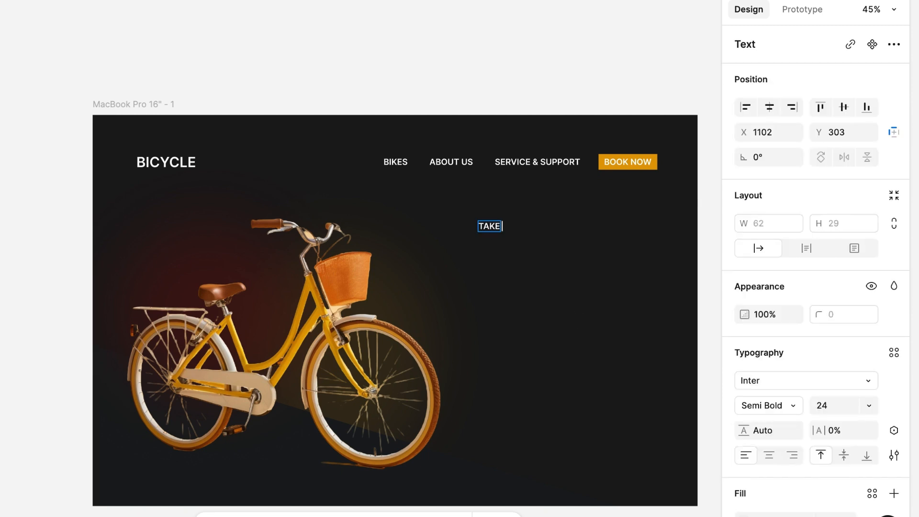
type(" THE RIDE ON BICYCLE")
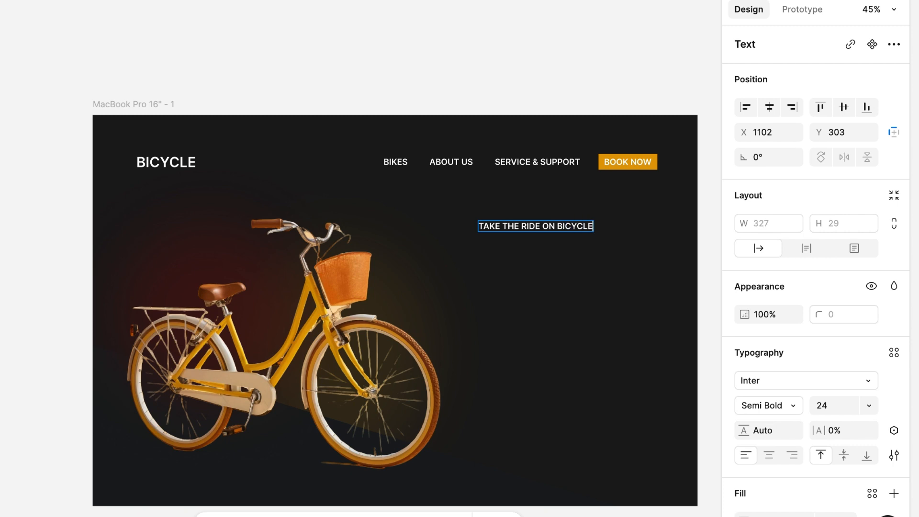
key("Escape")
Step: Reset the new heading's letter case to as typed and set its font size to 48
left_click(894, 455)
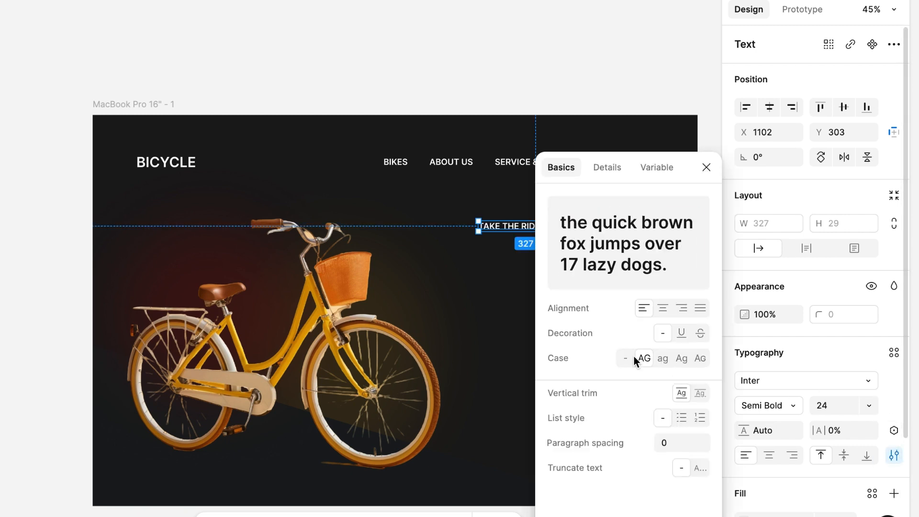
left_click(625, 358)
left_click(822, 406)
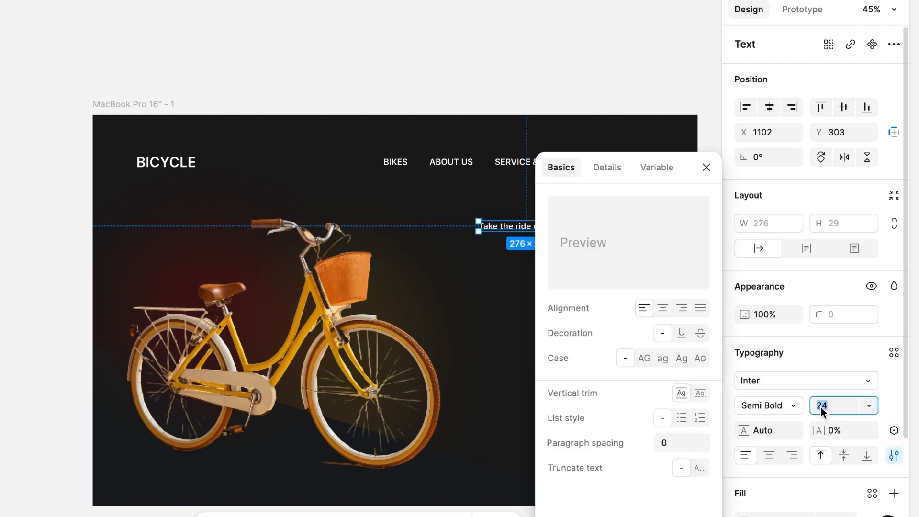
left_click(707, 167)
left_click(825, 408)
type("48")
key("Return")
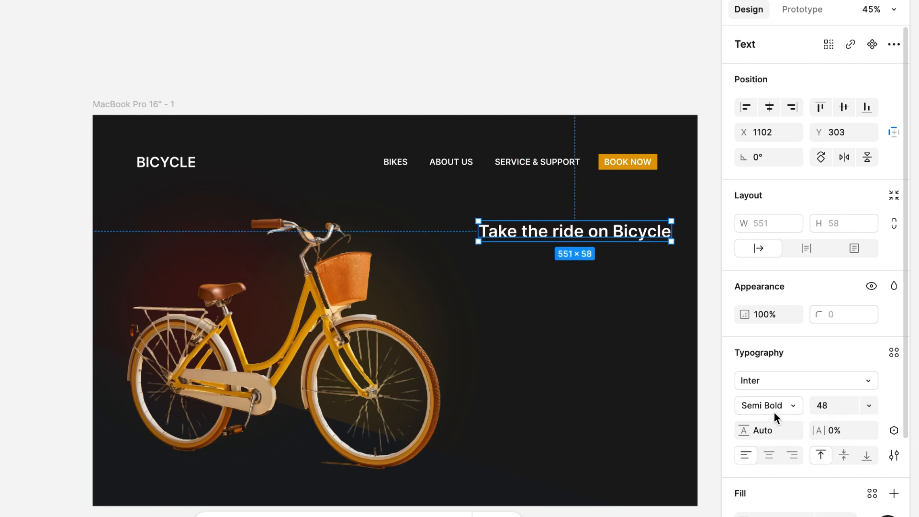
Step: Narrow the heading so it wraps onto two lines, wrap it in an auto layout frame and move it slightly up and left
left_click_drag(670, 234, 634, 233)
key("shift+a")
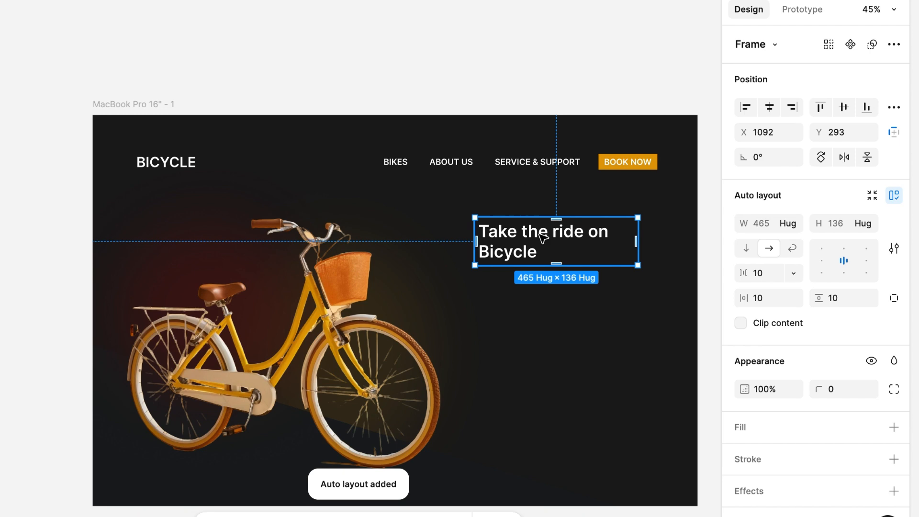
left_click_drag(513, 233, 505, 222)
left_click(476, 303)
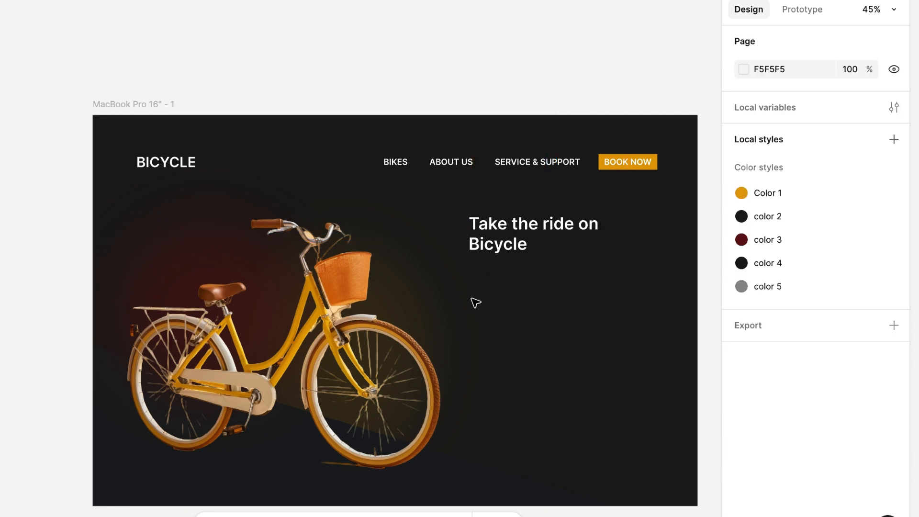
left_click(473, 274)
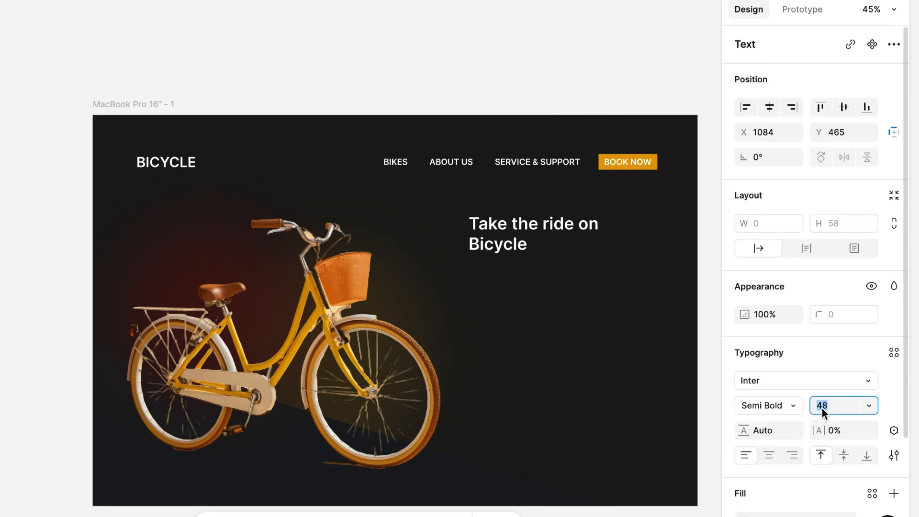
type("24")
key("Return")
left_click(23, 178)
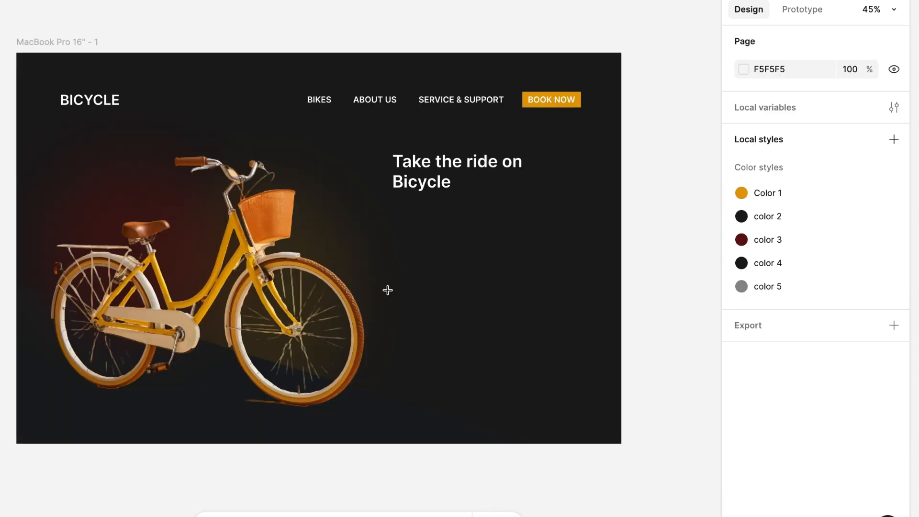
left_click(441, 248)
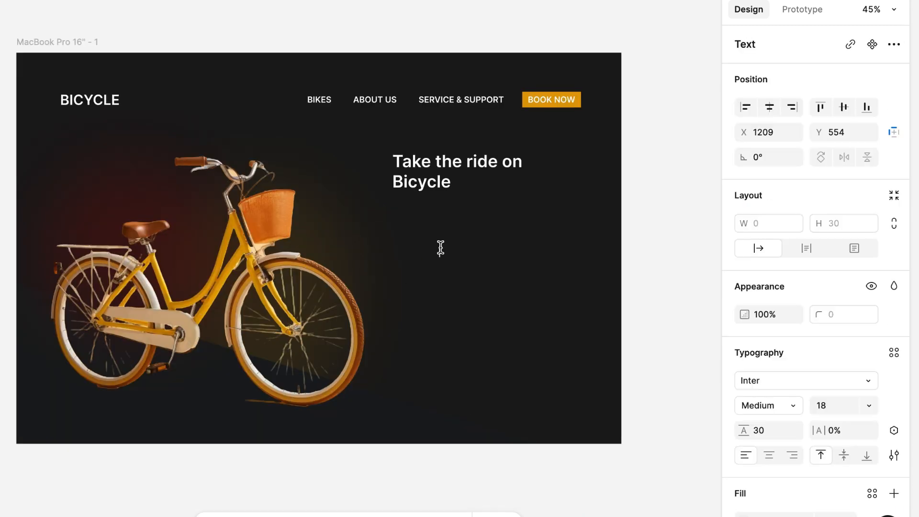
left_click(511, 272)
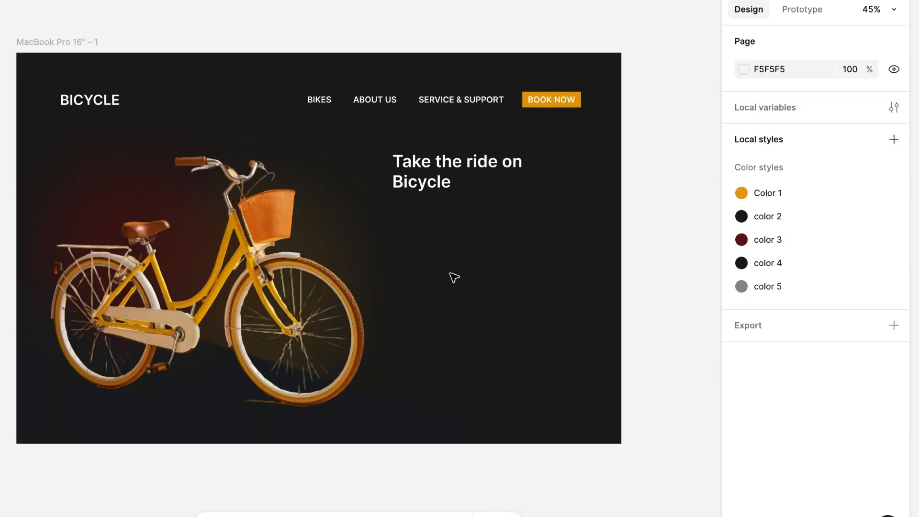
Step: Add the placeholder text "Description" below the heading at about X 1086, Y 476 and set its font size to 24
left_click(397, 219)
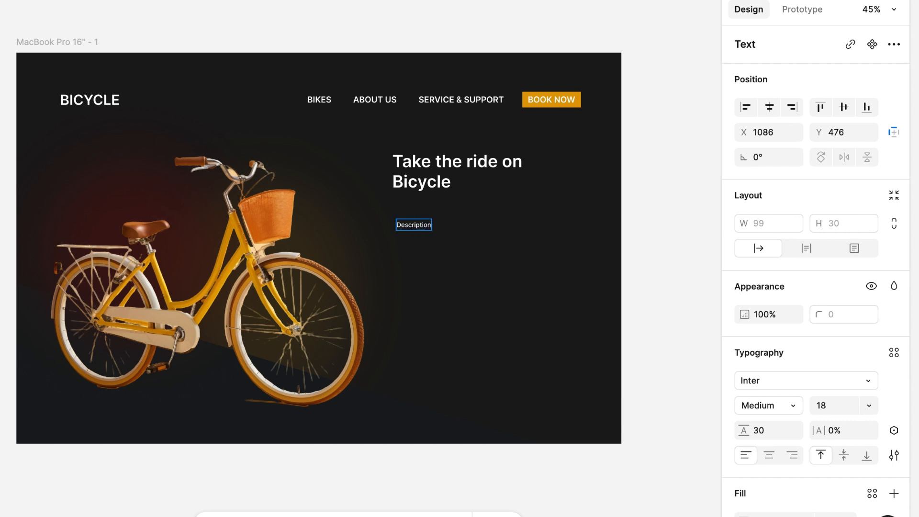
key("Escape")
left_click(826, 408)
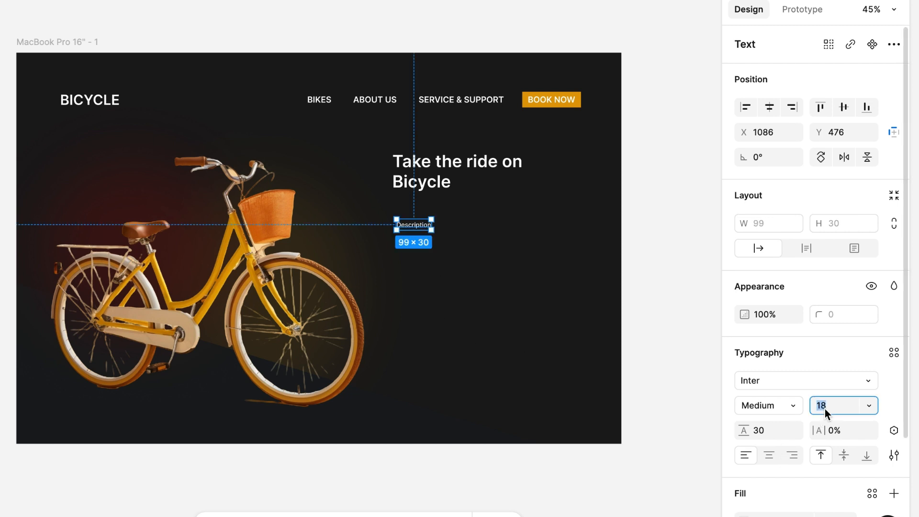
type("24")
key("Return")
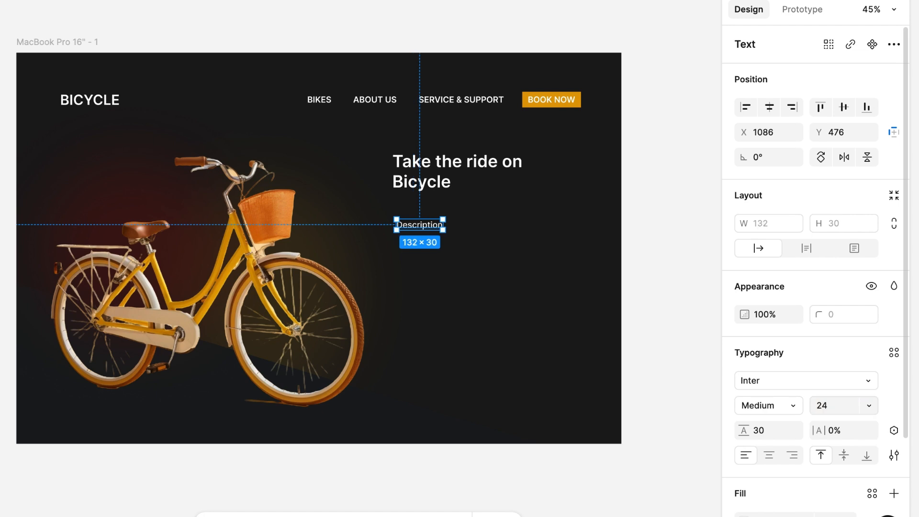
Step: Enlarge the placeholder's text box to about 520 × 194, with its corner at about X 1076, Y 465
left_click(476, 296)
left_click(429, 228)
left_click_drag(443, 230, 555, 321)
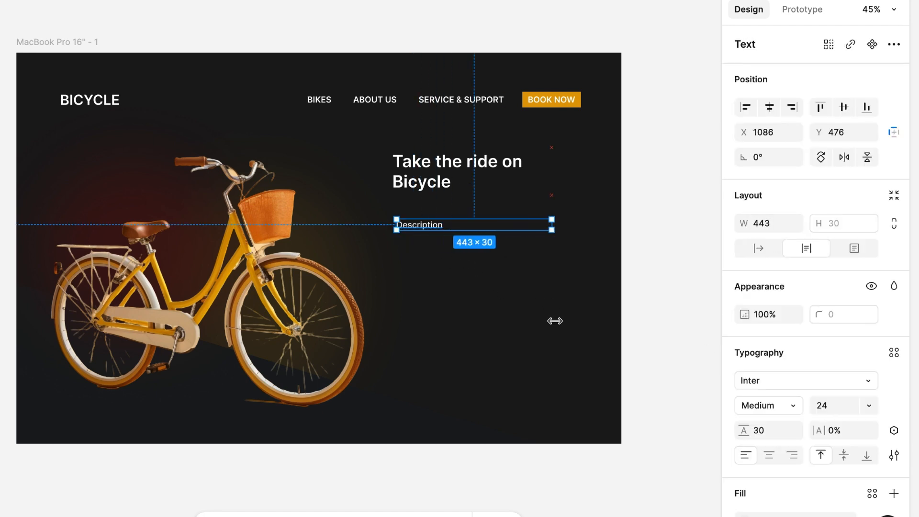
left_click_drag(473, 229, 475, 277)
left_click_drag(553, 250, 577, 250)
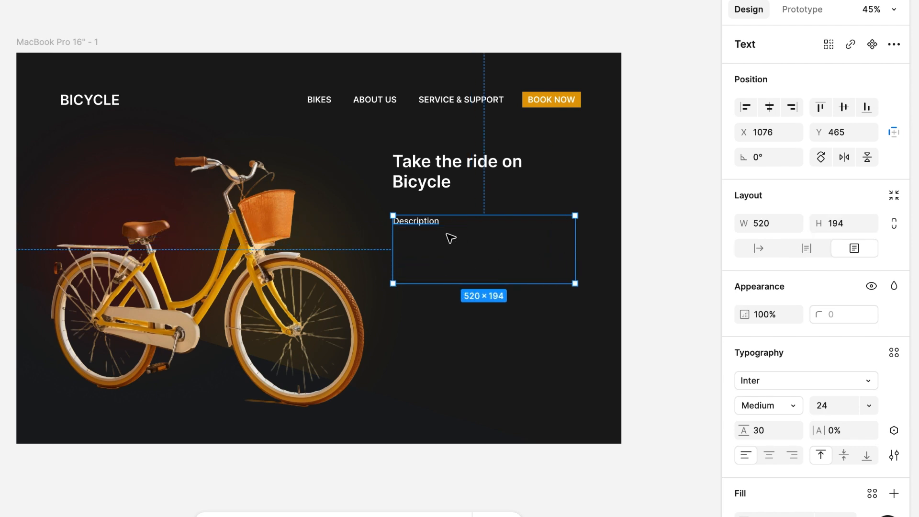
Step: Replace the placeholder with the copied paragraph beginning "The sun dipped low on the horizon", in a box about 520 × 167
double_click(448, 235)
type("The sun dipped low on the horizon, casting a warm golden glow across the landscape as I mounted my bicycle, the cool metal frame familiar beneath me. With a gentle push of the pedals, I felt the rush of wind against my face, the world blurring by in a symphony of colors.")
key("Escape")
key("t")
left_click(501, 362)
left_click(442, 250)
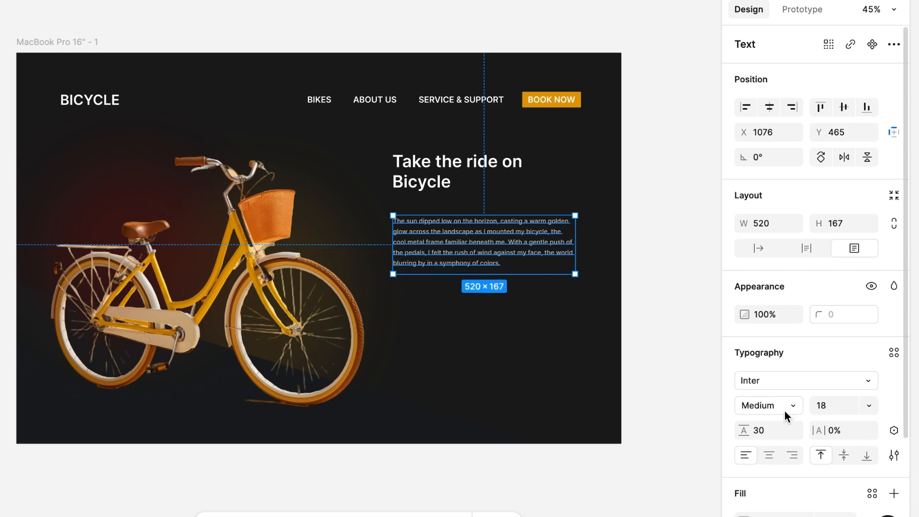
left_click(499, 378)
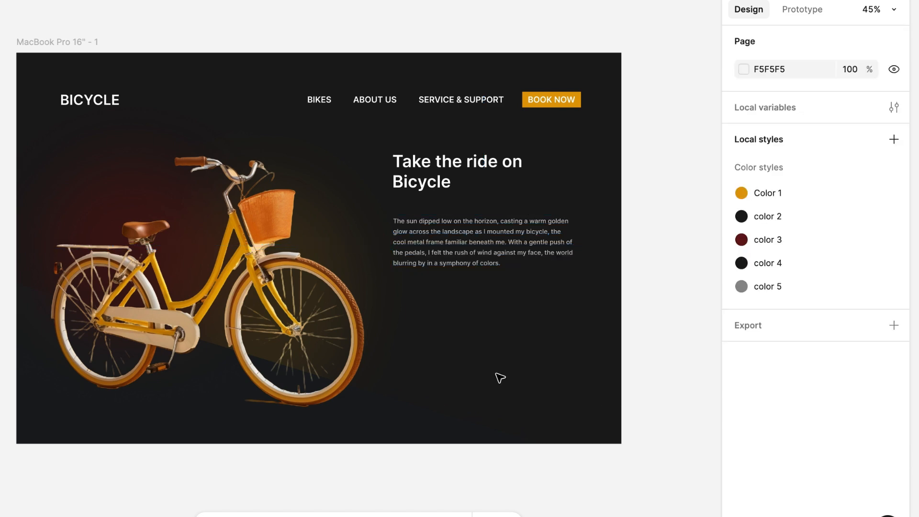
Step: Move the paragraph up to about X 1074, Y 447, closer to the heading, and wrap it in an auto layout frame
left_click(455, 243)
mouse_move(456, 242)
left_mouse_down()
mouse_move(456, 232)
mouse_move(440, 234)
left_mouse_up()
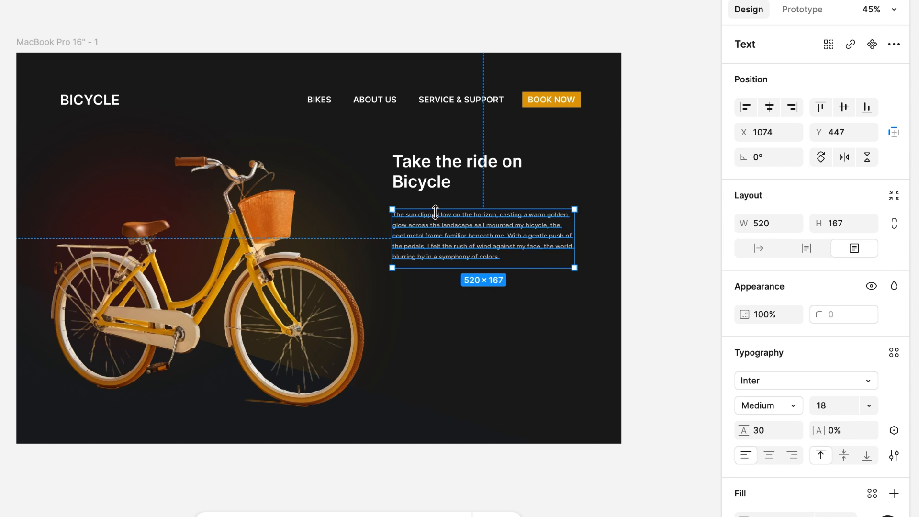
key("shift+a")
Step: Combine the heading and paragraph frames in one vertical auto layout and tighten the gap between them
left_click(467, 169, "shift")
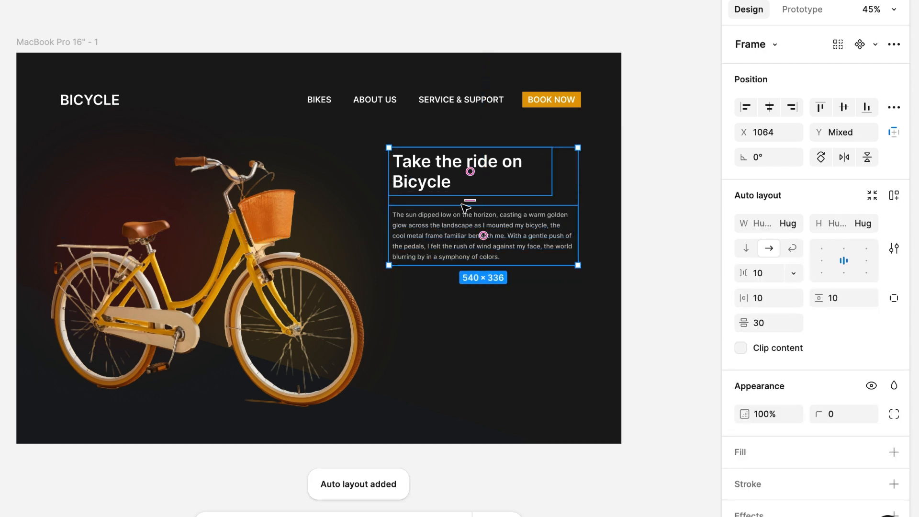
left_click(894, 195)
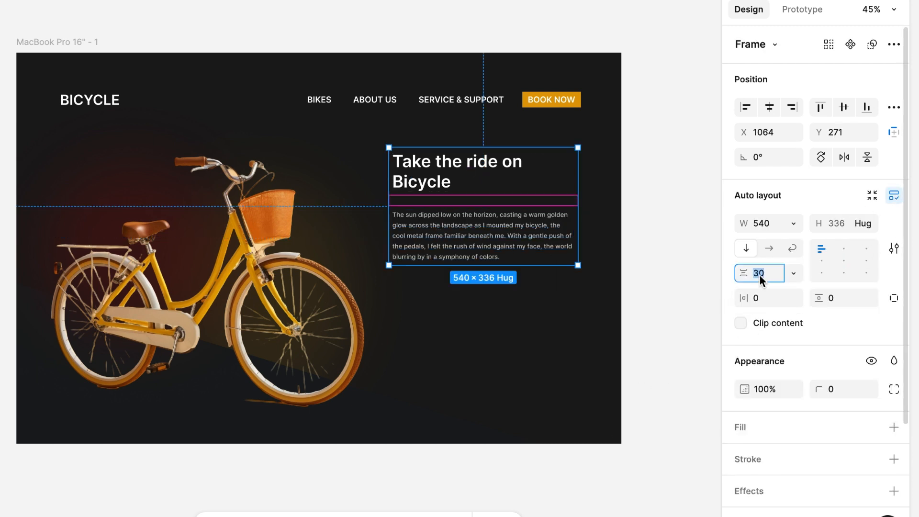
type("4")
key("Escape")
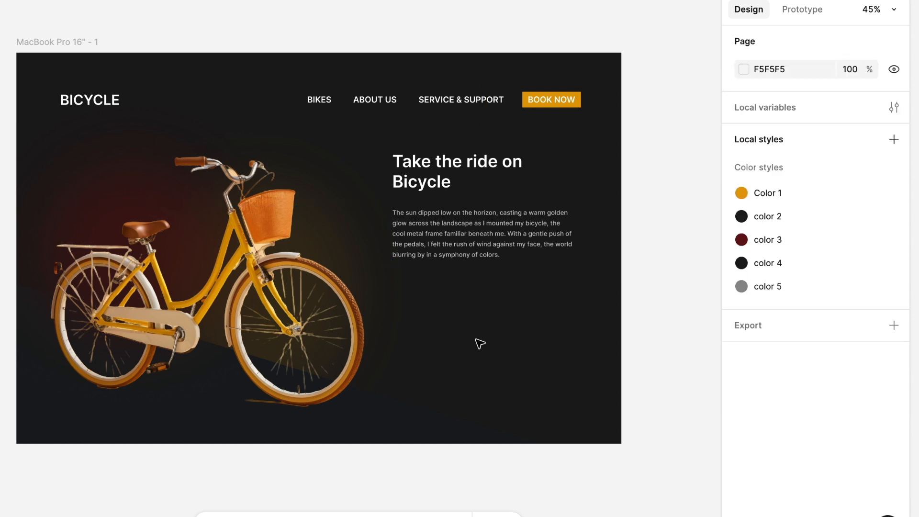
Step: Paste a copy of the header's BOOK NOW button into the page frame and place it below the paragraph at about X 1074, Y 659
left_click(552, 110)
double_click(552, 108)
double_click(553, 104)
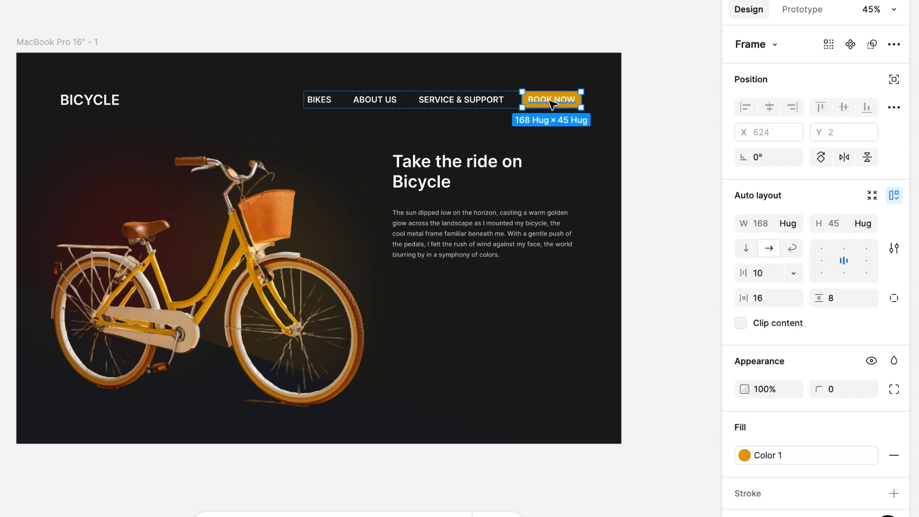
left_click(60, 48)
key("ctrl+v")
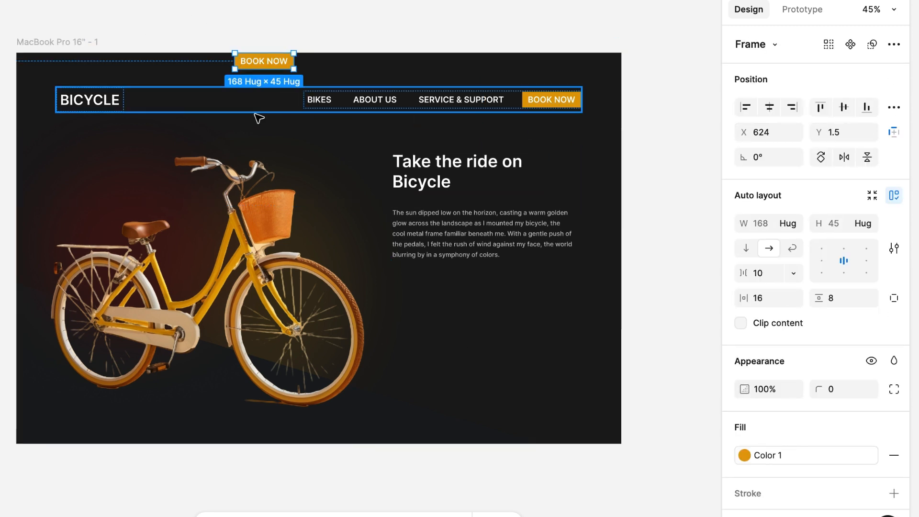
left_click_drag(277, 62, 434, 291)
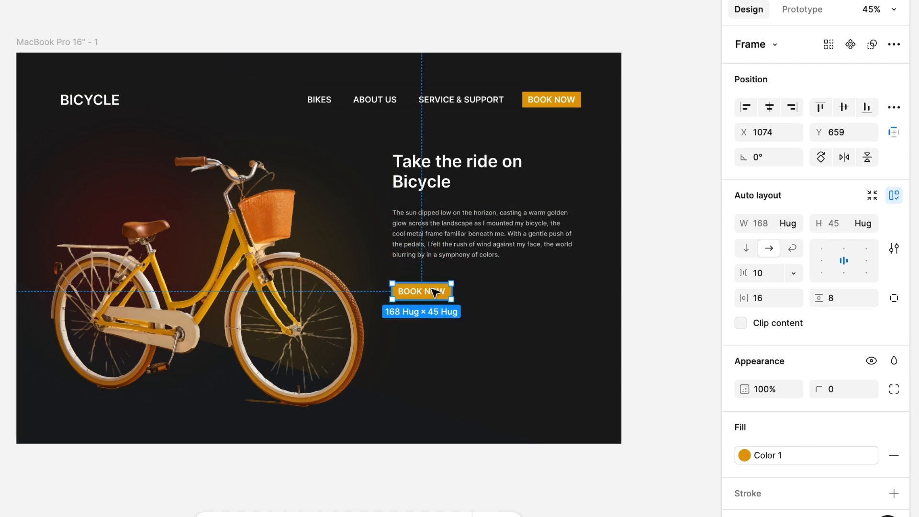
Step: Change the copied button's label to "BOOK A RIDE"
double_click(424, 292)
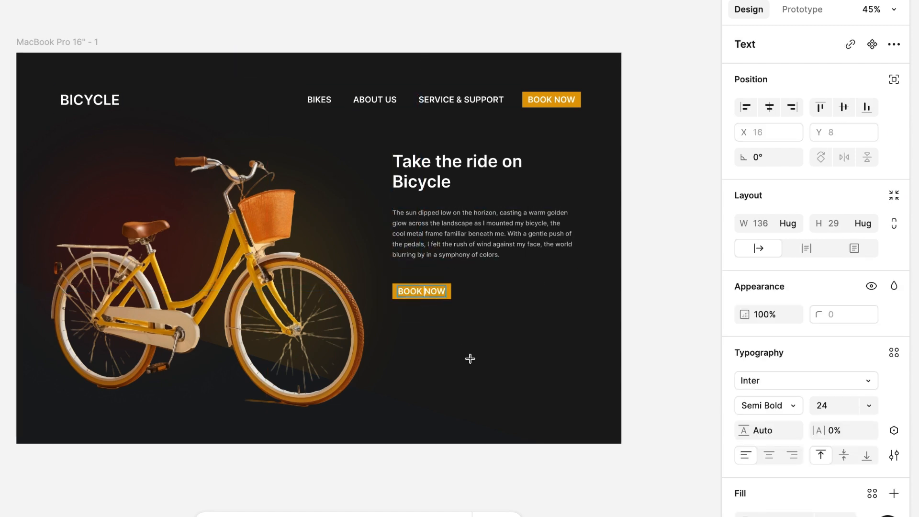
type("A RIDE")
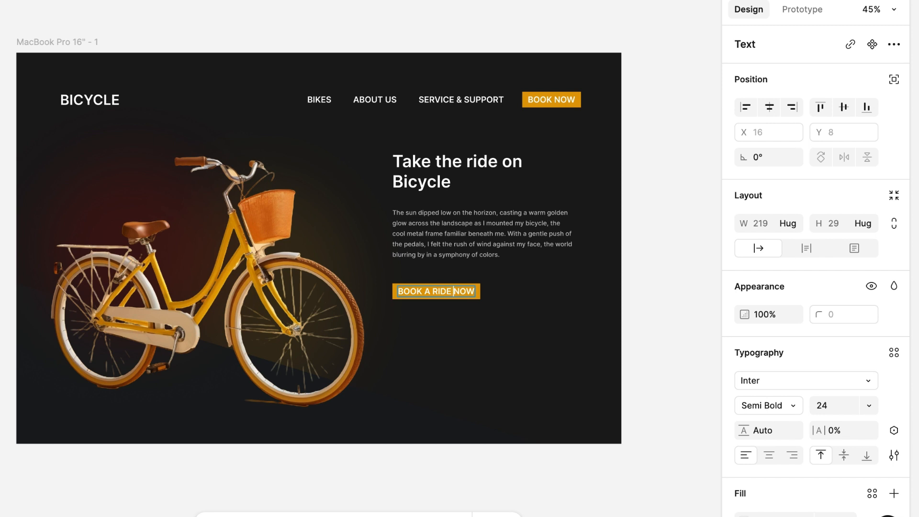
key("Delete")
key("Delete")
key("Delete")
key("BackSpace")
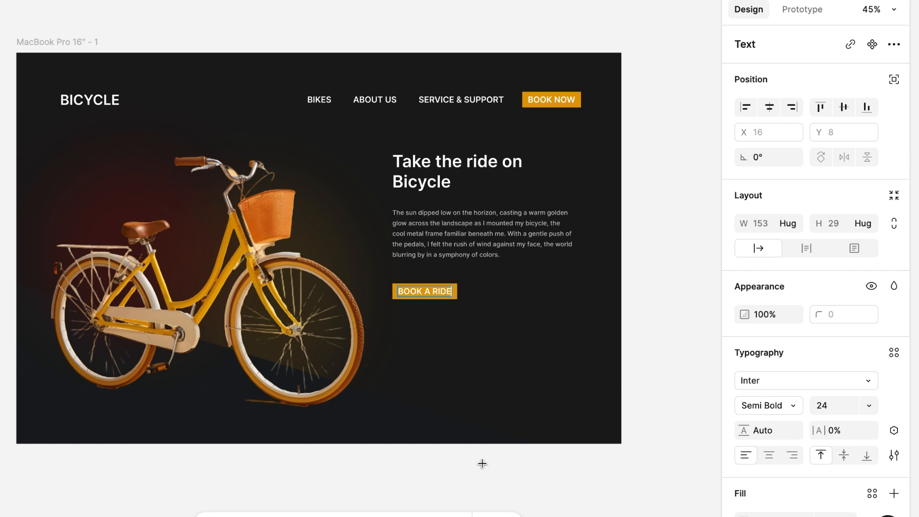
left_click(447, 380)
left_click(425, 293)
left_click(442, 334)
left_click(459, 332)
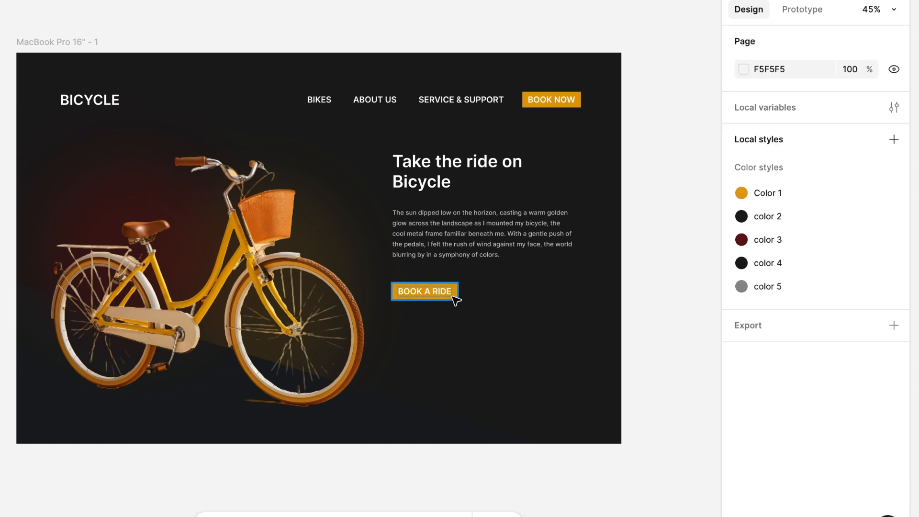
Step: Set the BOOK A RIDE button's padding to 24 horizontally and 16 vertically
left_click(455, 299)
left_click(759, 299)
type("24")
key("Return")
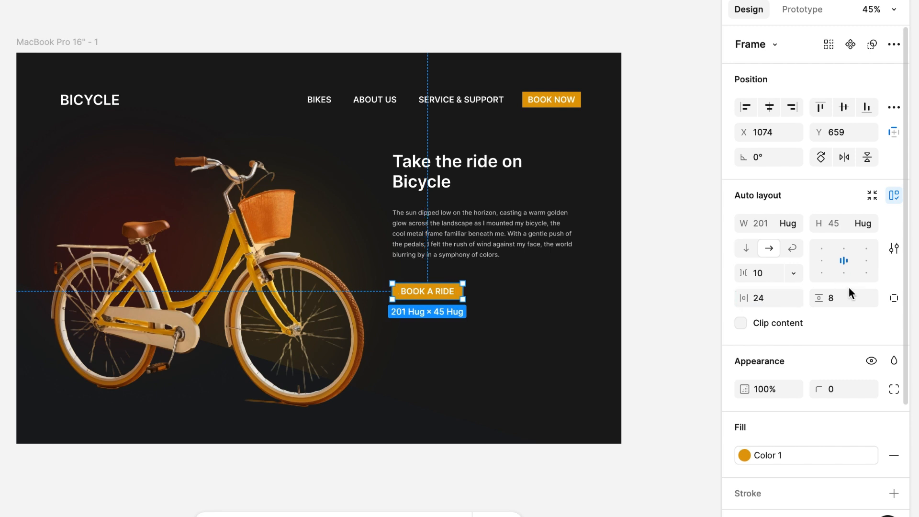
left_click(835, 303)
type("16")
key("Return")
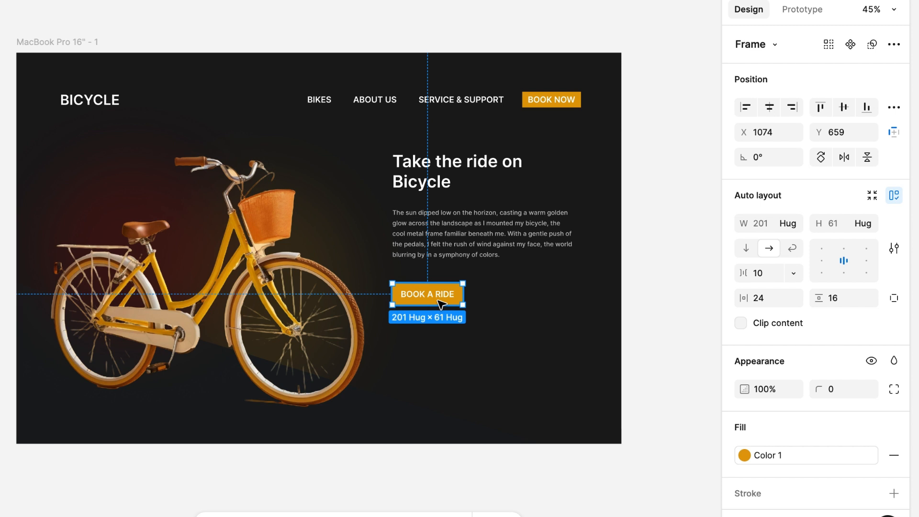
Step: Duplicate the BOOK A RIDE button beside itself at about X 1298, Y 659 as an unfilled button labelled "Configure yours"
left_click_drag(431, 303, 512, 305)
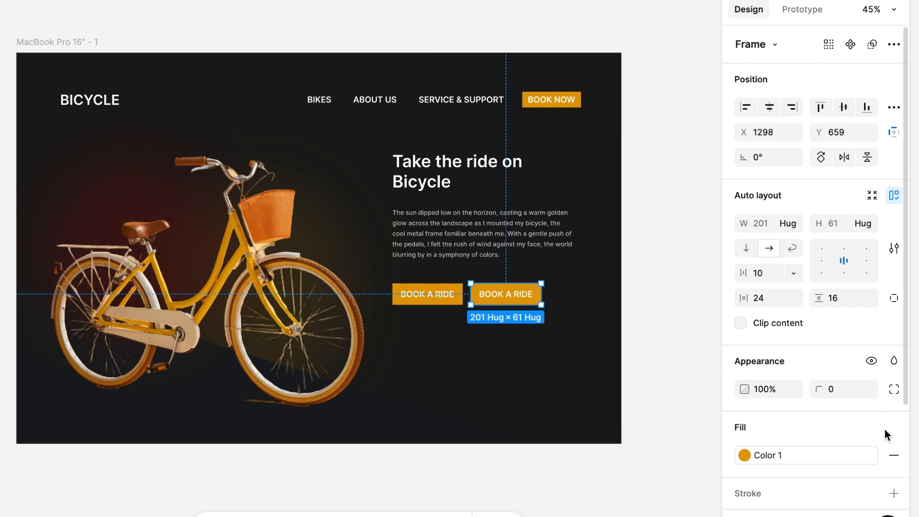
left_click(894, 455)
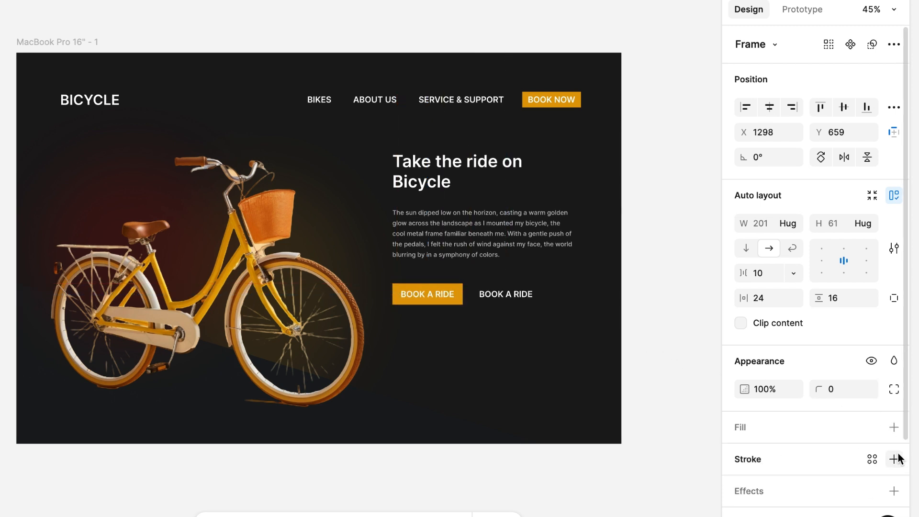
double_click(515, 294)
type("CONFI")
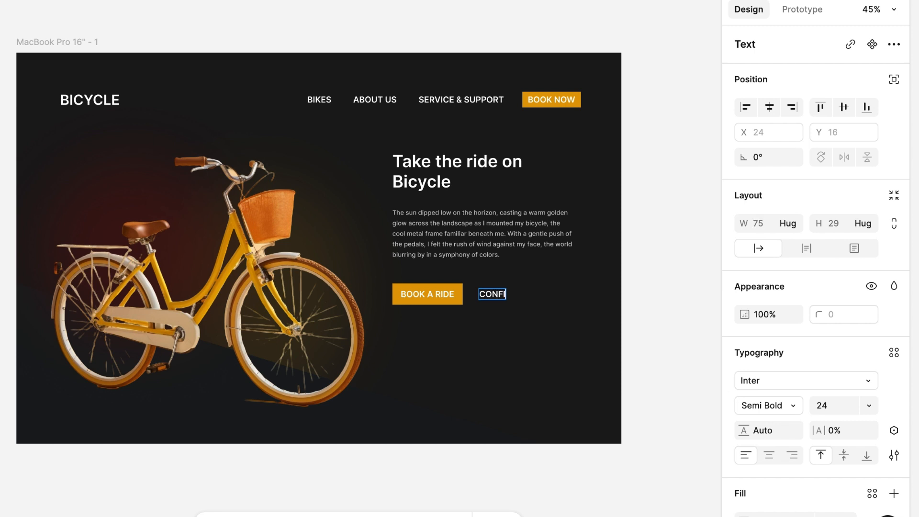
type("GURE YOURS")
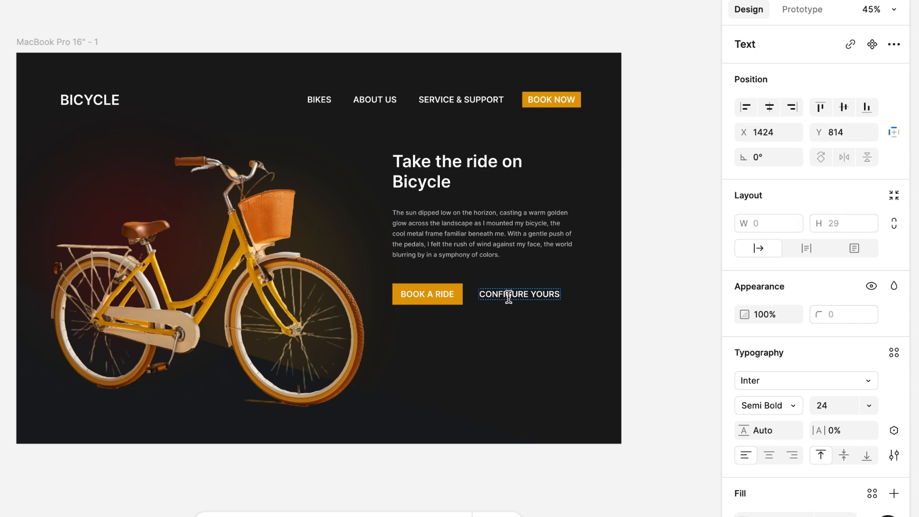
Step: Reset the letter case of the "Configure yours" label from uppercase to as typed
key("Escape")
left_click(894, 455)
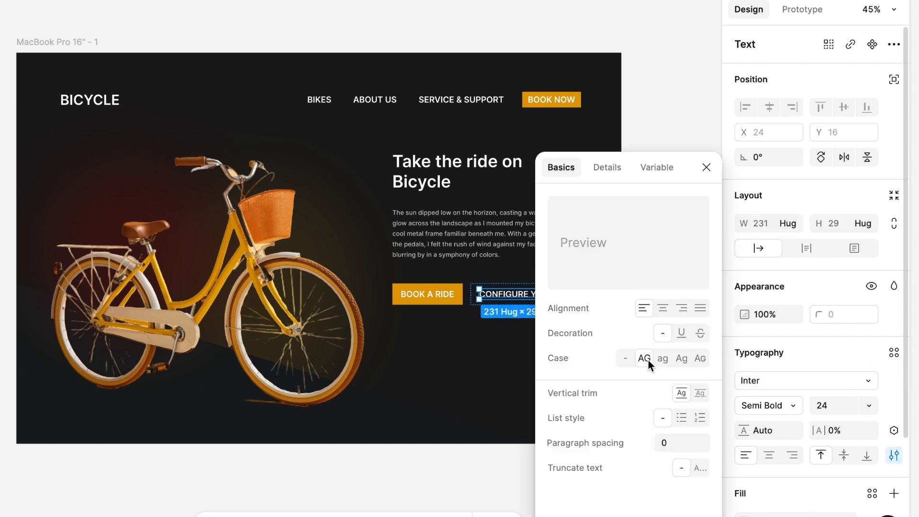
left_click(625, 360)
left_click(493, 362)
Step: Combine the BOOK A RIDE and Configure yours buttons in a horizontal auto layout with a gap of 0
left_click(492, 305)
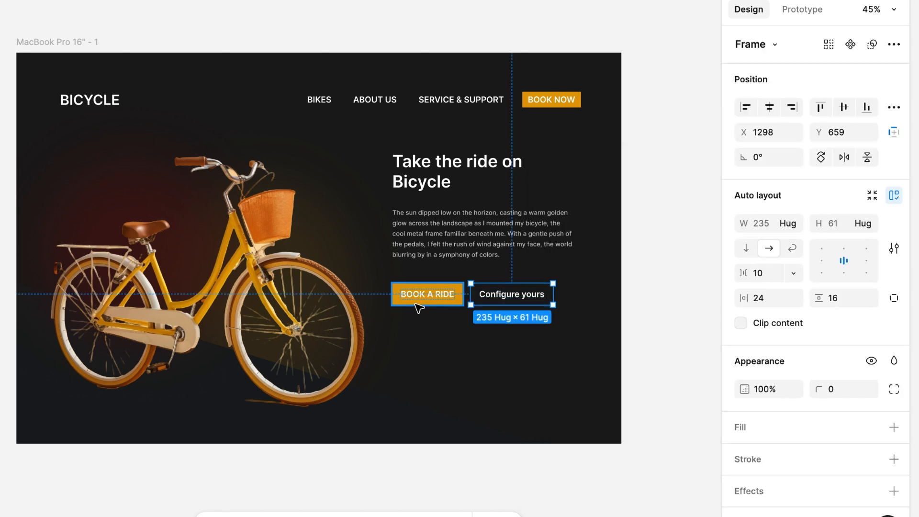
left_click(421, 304, "shift")
left_click(894, 194)
left_click(760, 277)
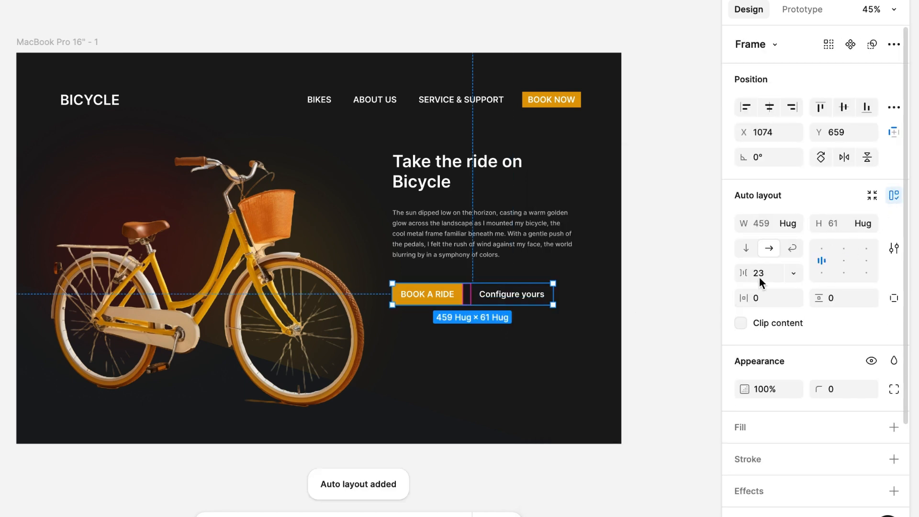
type("0")
key("Return")
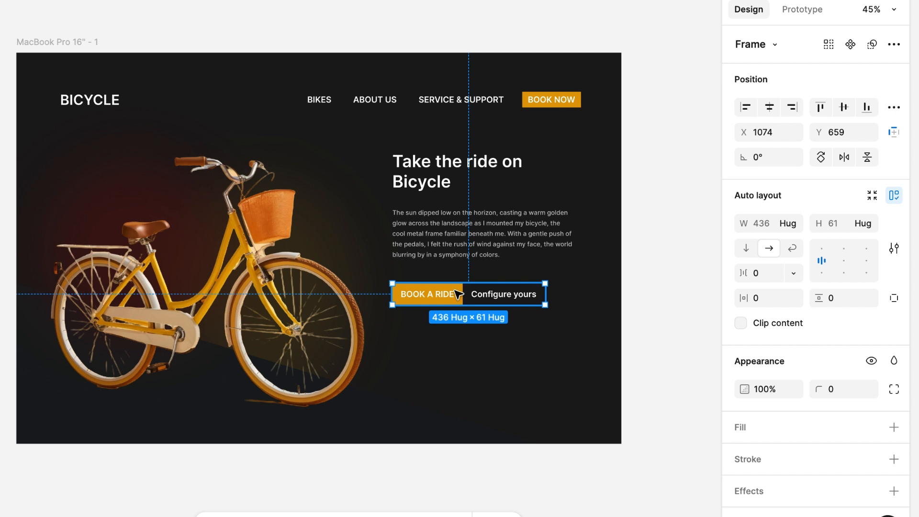
Step: Combine the text block and button row in one vertical auto layout and move it to about X 1073, Y 308
left_click(451, 249, "shift")
left_click(894, 195)
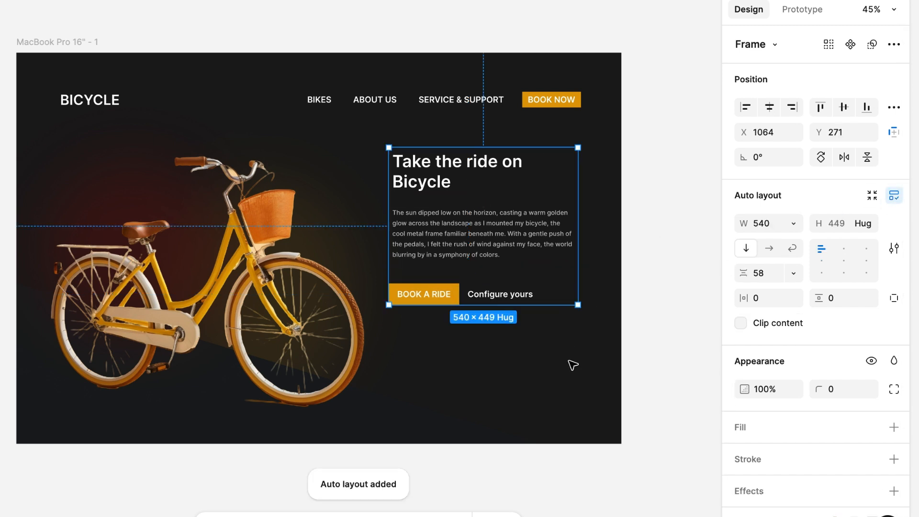
left_click_drag(471, 250, 474, 263)
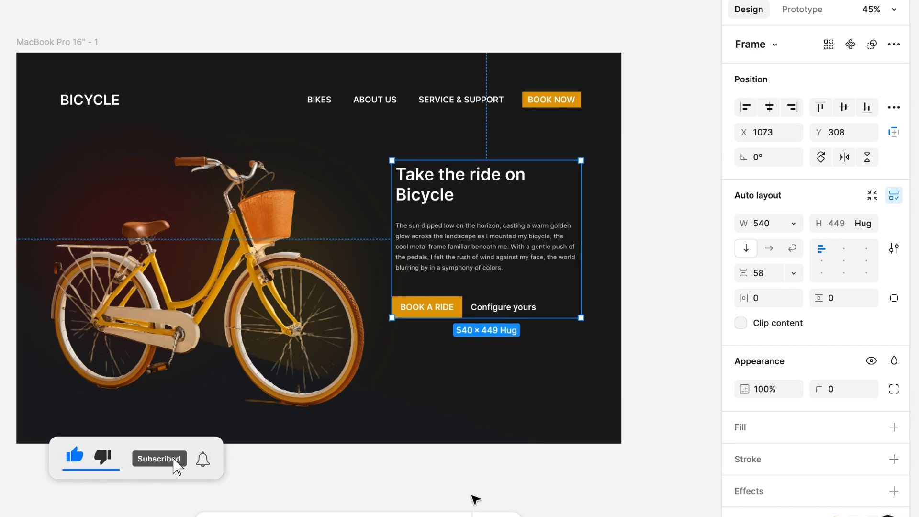
left_click(483, 478)
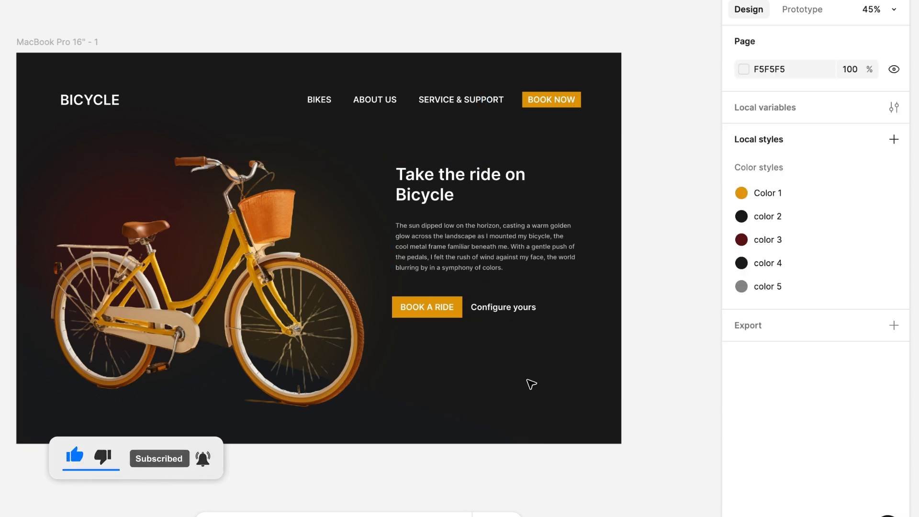
Step: Paste a copy of the Configure yours button into the page frame and place it below the button row at about X 1036, Y 857
left_click(503, 312)
left_click(507, 307)
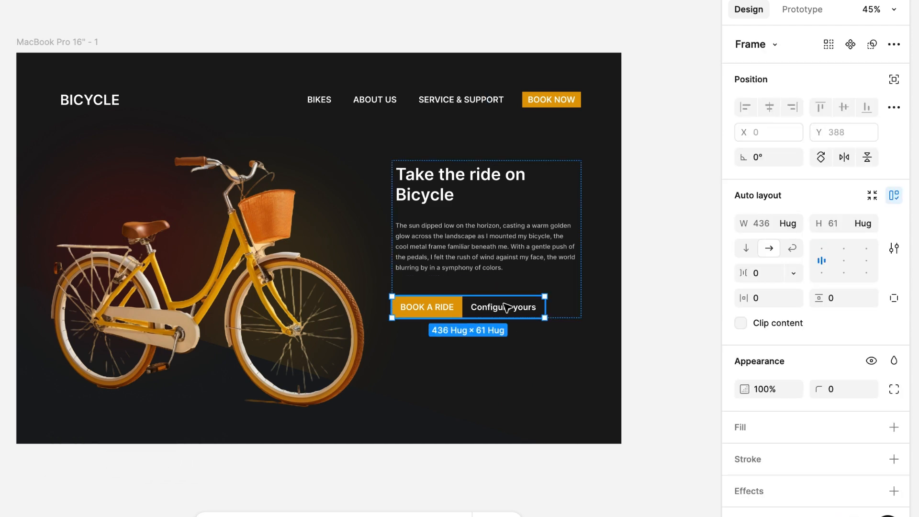
left_click(68, 43)
key("ctrl+v")
left_click_drag(122, 63, 417, 366)
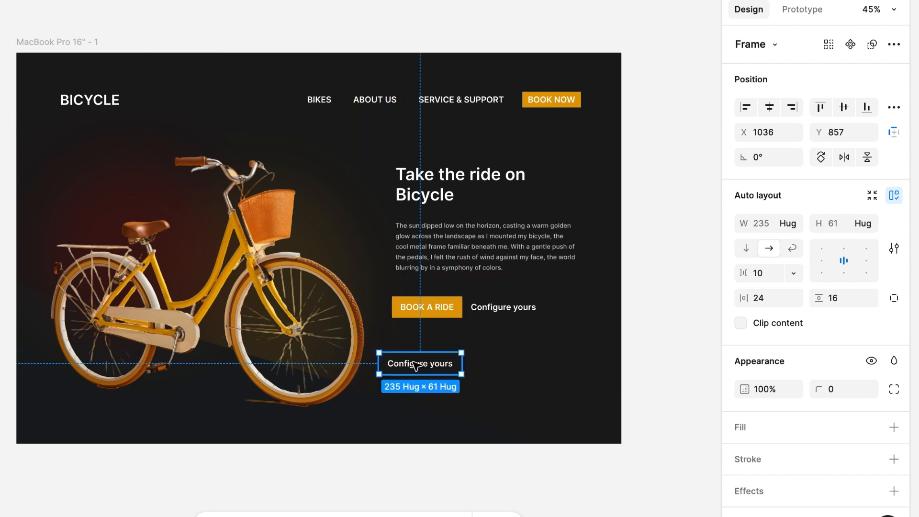
Step: Duplicate the label inside the copied Configure yours frame and stack the two labels vertically
double_click(416, 366)
key("ctrl+d")
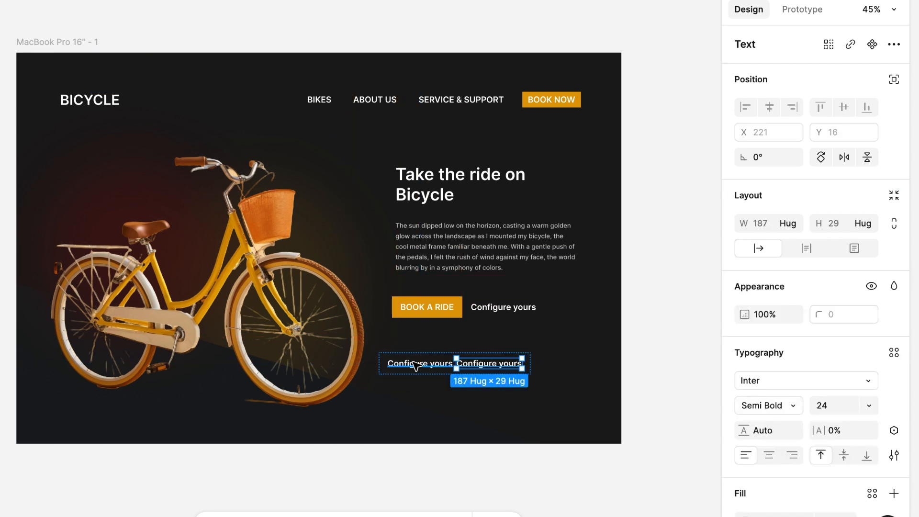
key("Escape")
left_click(747, 249)
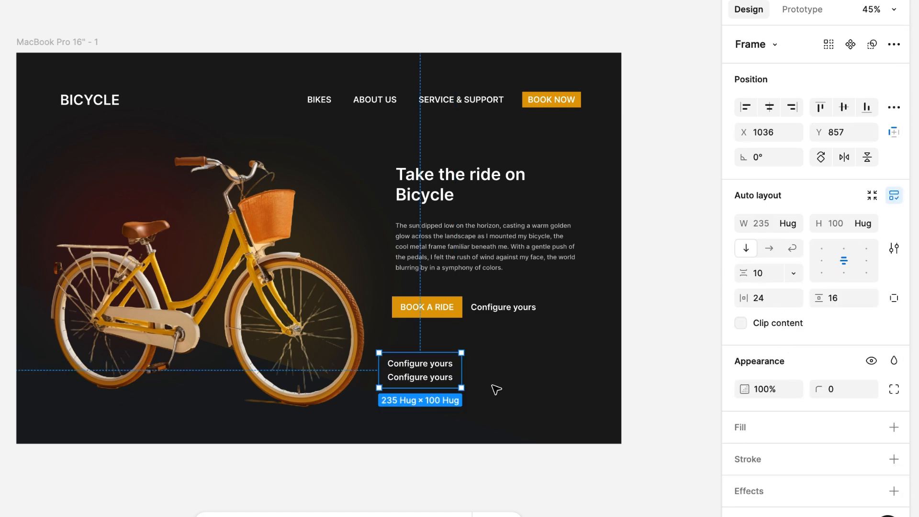
Step: Set the lower Configure yours label in the stacked frame to font size 18
left_click(415, 378)
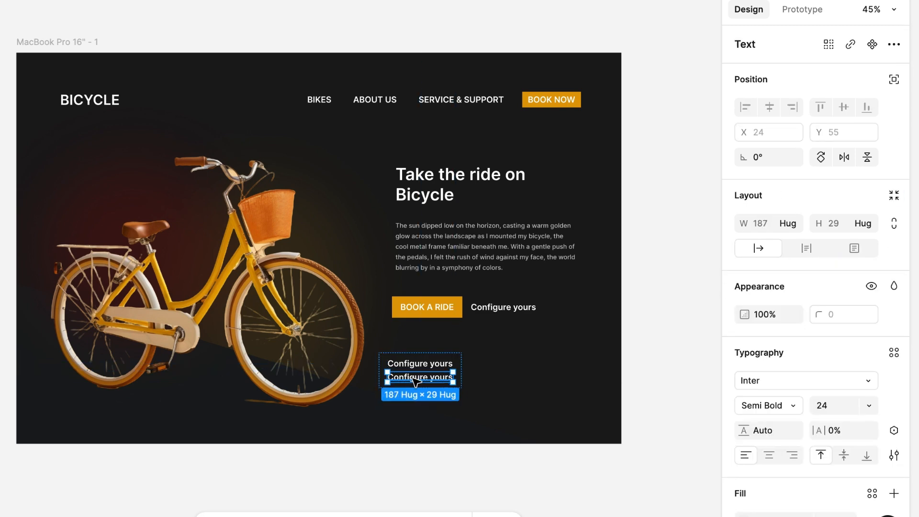
left_click(824, 410)
key("Return")
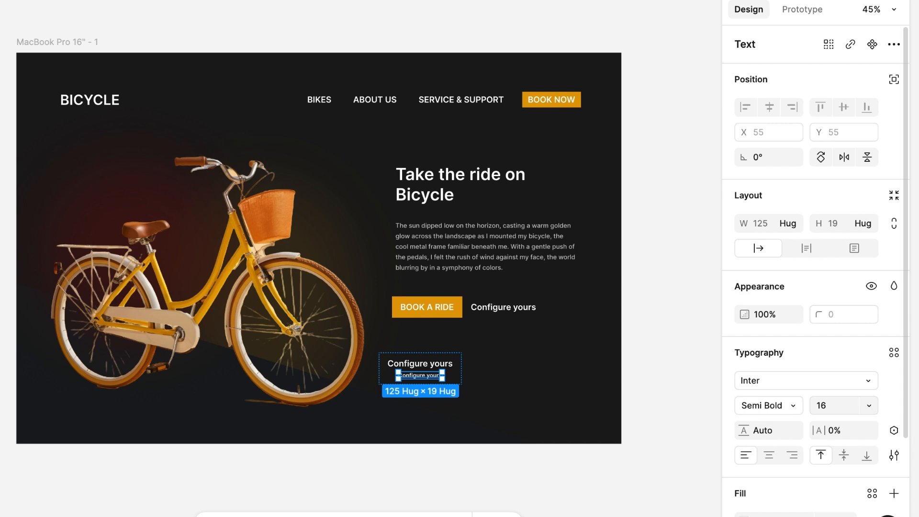
left_click(830, 416)
type("18")
key("Return")
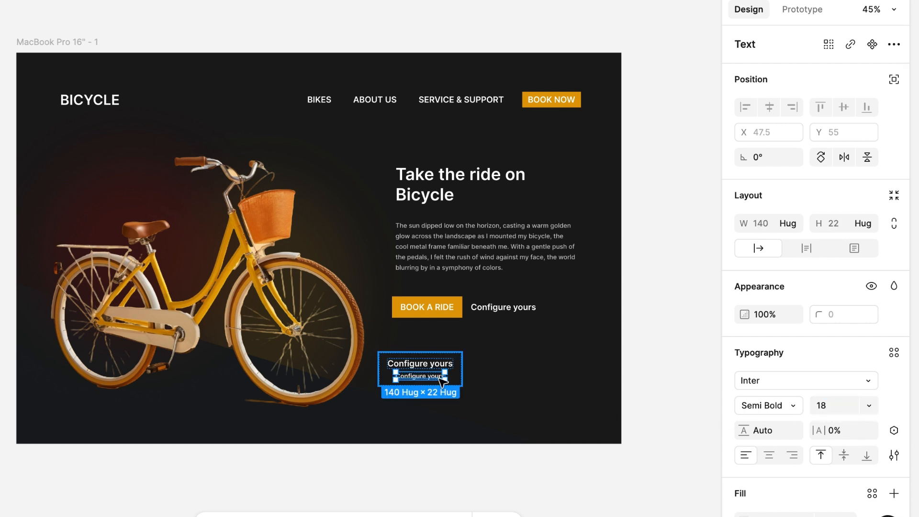
Step: Replace the upper Configure yours label in the stacked frame with the text 25 km/hr
left_click(422, 363)
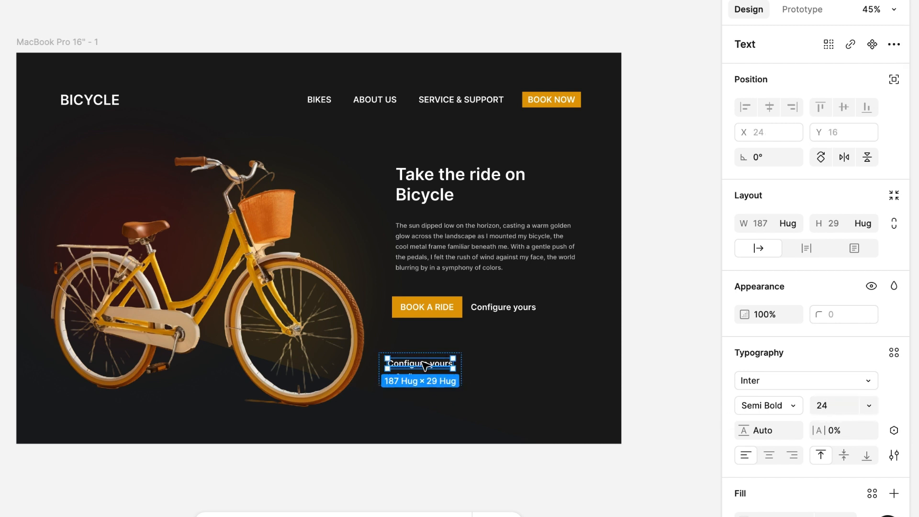
double_click(422, 362)
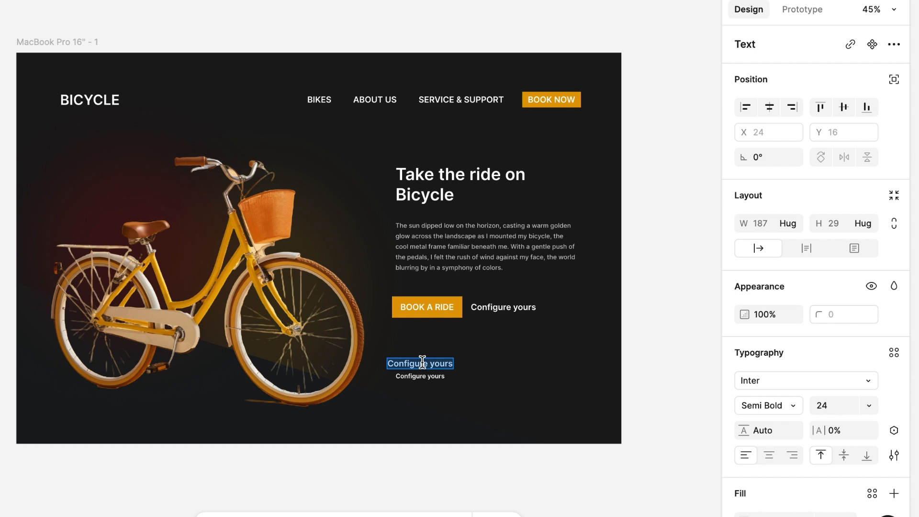
type("25 k")
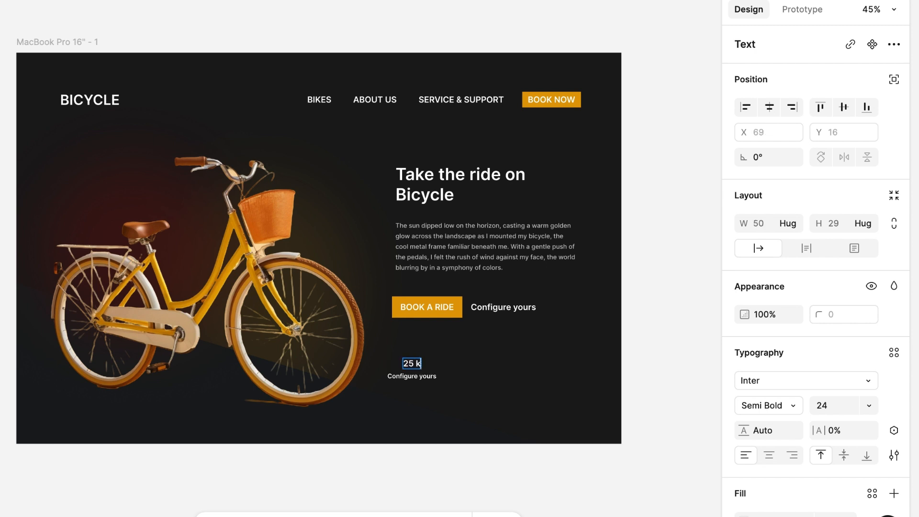
type("m/hr")
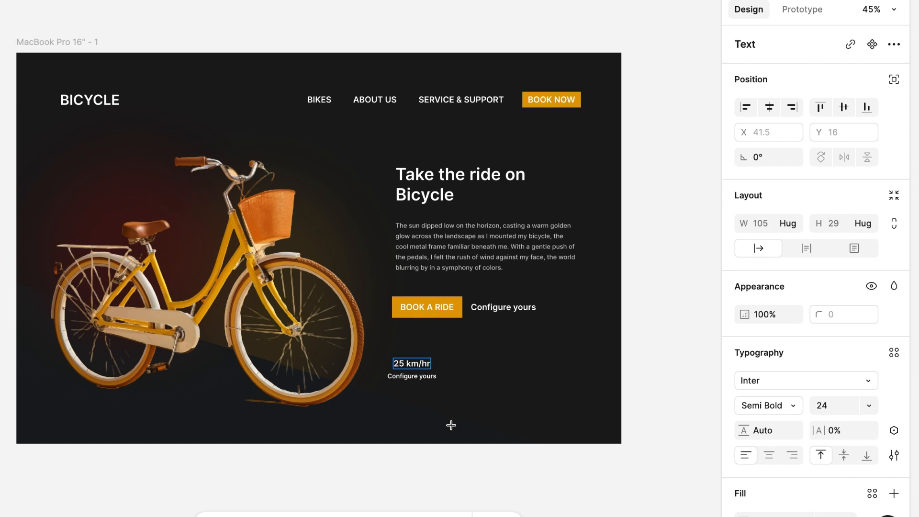
left_click(498, 420)
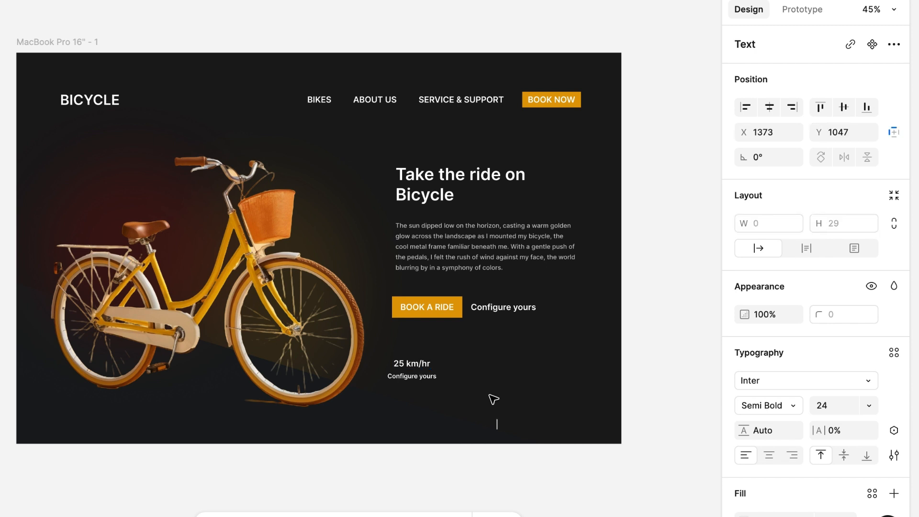
Step: Set the 25 km/hr text to font size 28
scroll(494, 400, "down", 1)
left_click(414, 337)
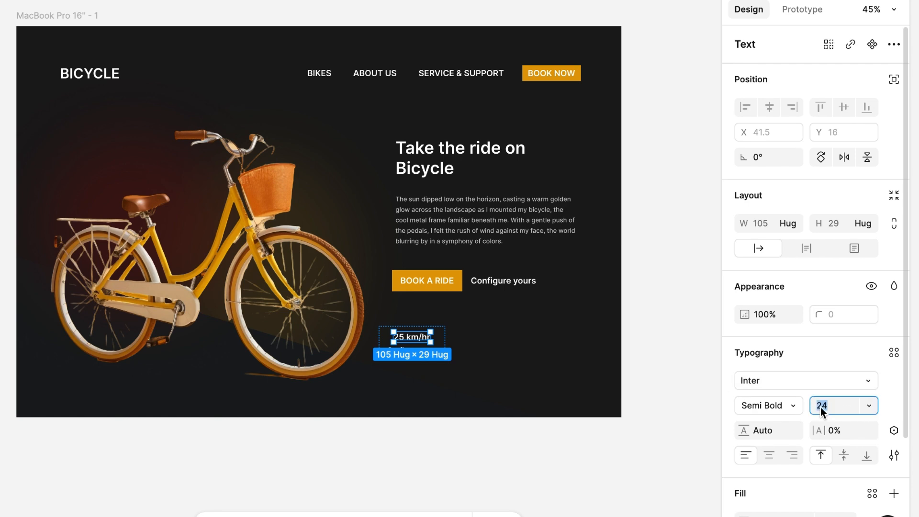
type("28")
key("Return")
key("Escape")
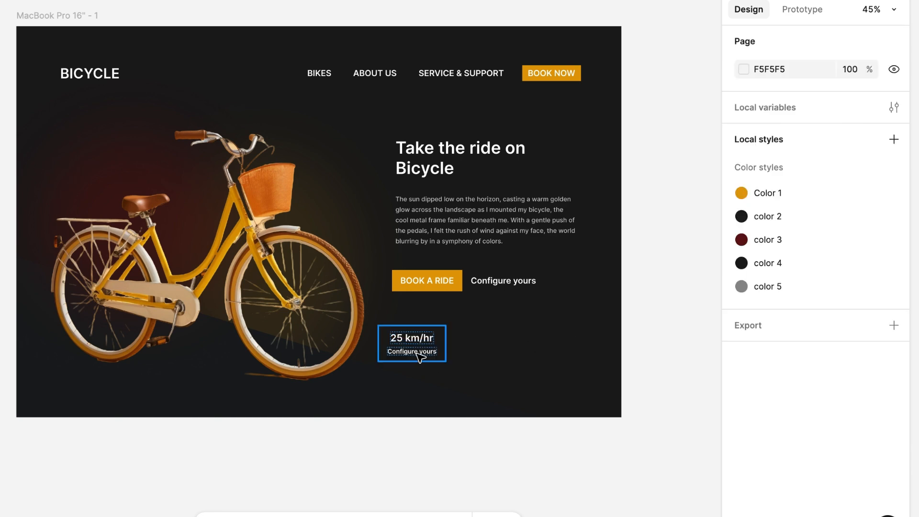
Step: Apply the saved gray color style to the small Configure yours label below 25 km/hr
left_click(418, 354)
scroll(790, 455, "down", 3)
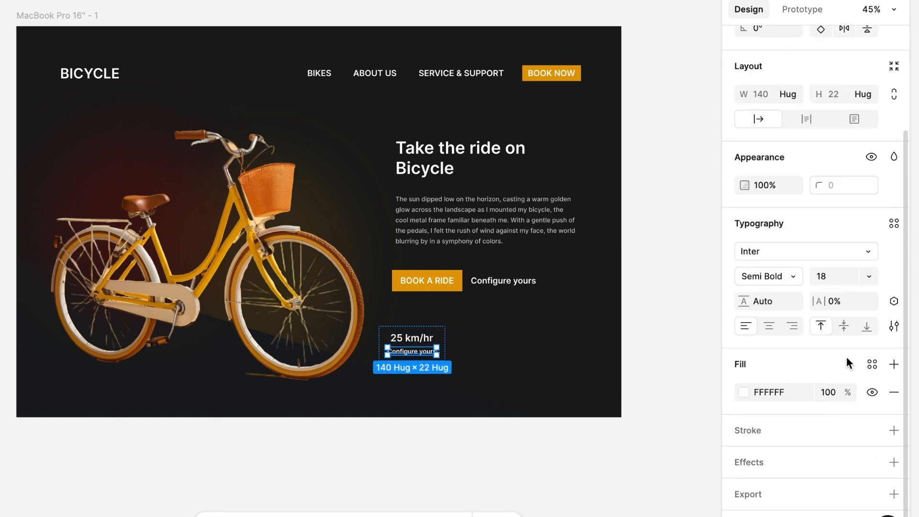
left_click(872, 364)
left_click(622, 425)
left_click(434, 453)
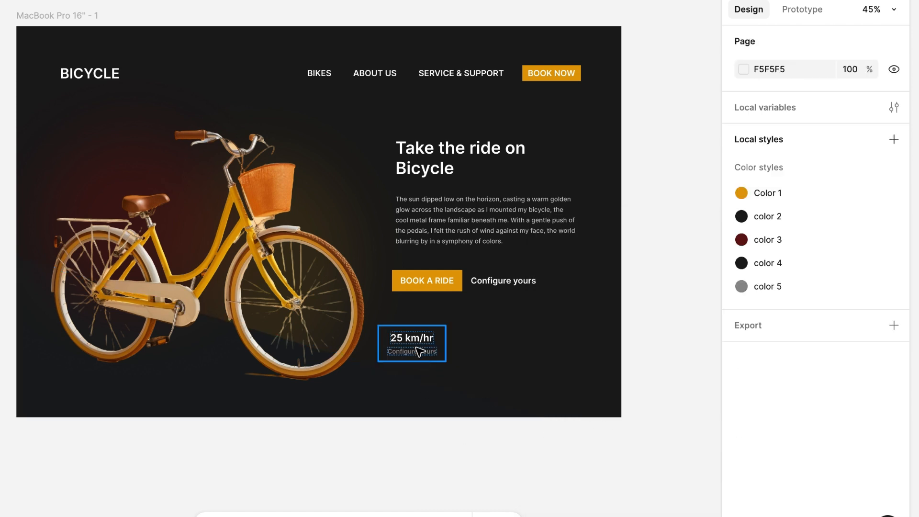
Step: Set the horizontal padding of the 25 km/hr frame to 16
left_click(419, 353)
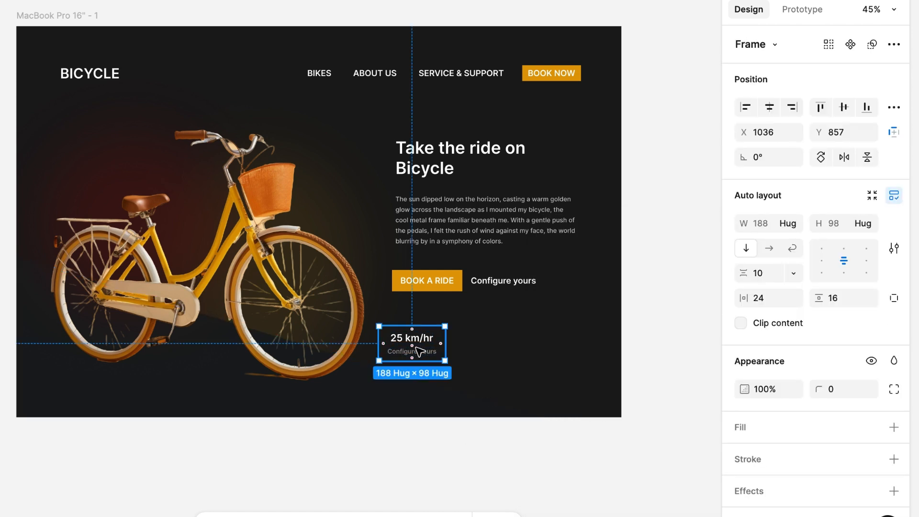
left_click(760, 301)
type("16")
key("Return")
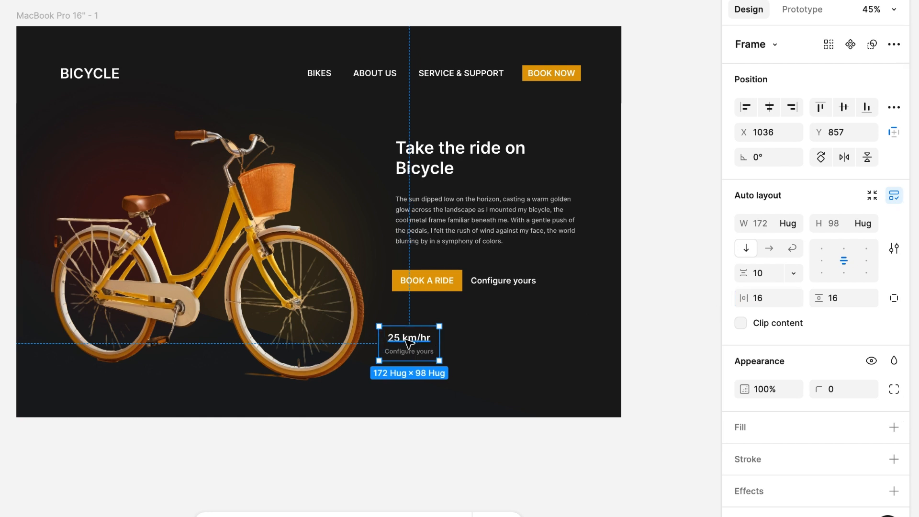
Step: Duplicate the 25 km/hr frame three times to the right at equal spacing, making a row of four
left_click_drag(408, 343, 463, 343)
key("ctrl+d")
key("ctrl+d")
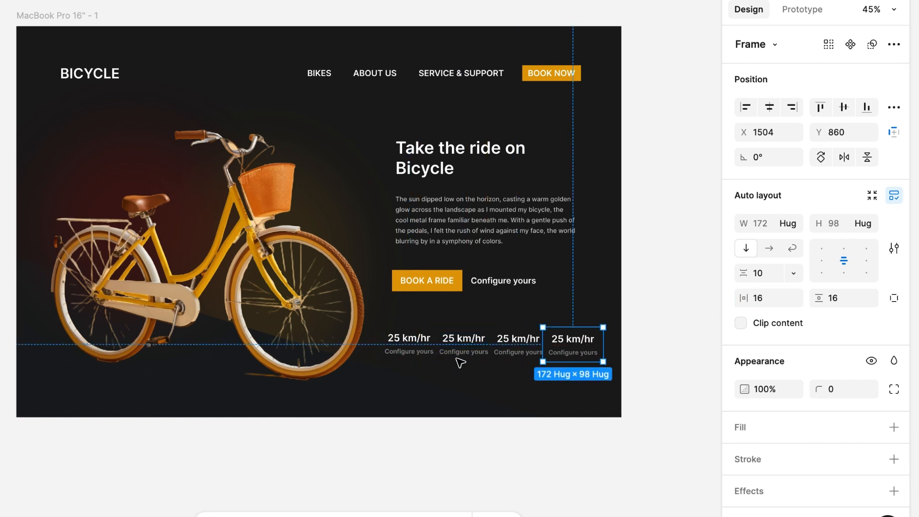
Step: Change the second stat's value to 75 km and its label to Battery Range
double_click(463, 343)
double_click(460, 339)
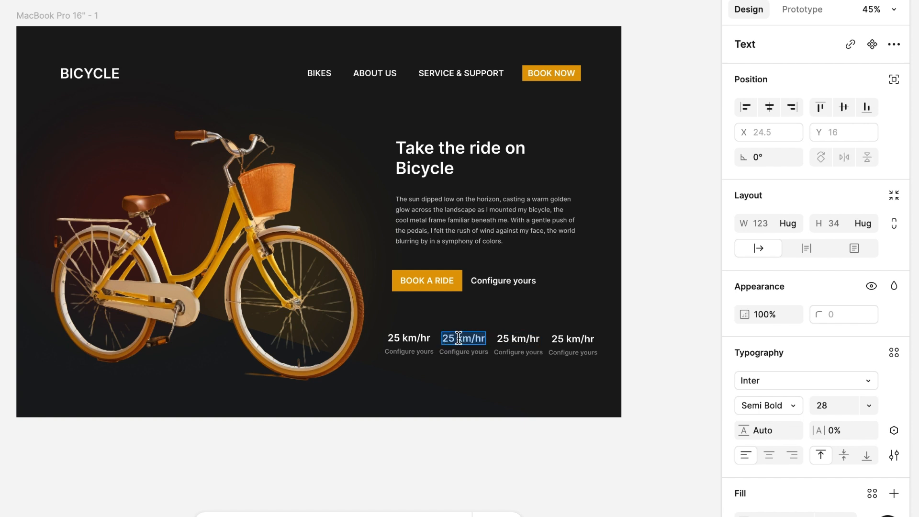
type("75 km")
double_click(460, 352)
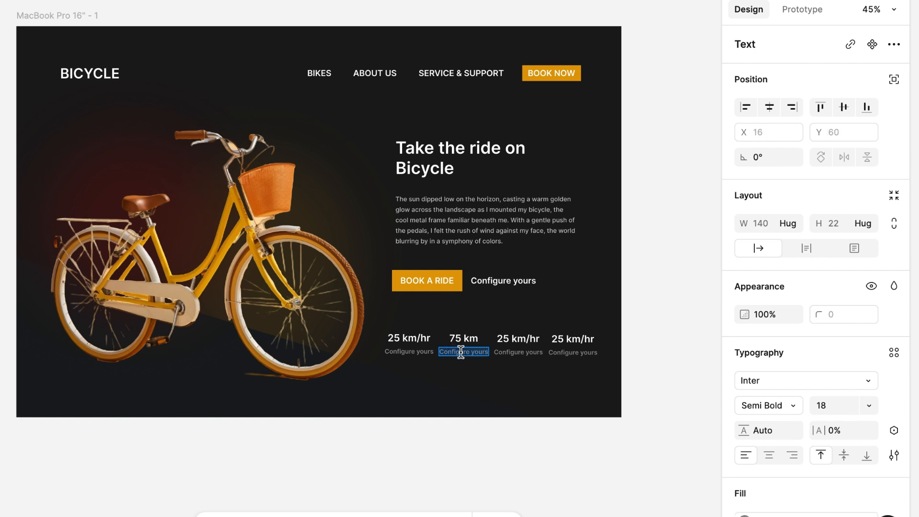
type("battery Range")
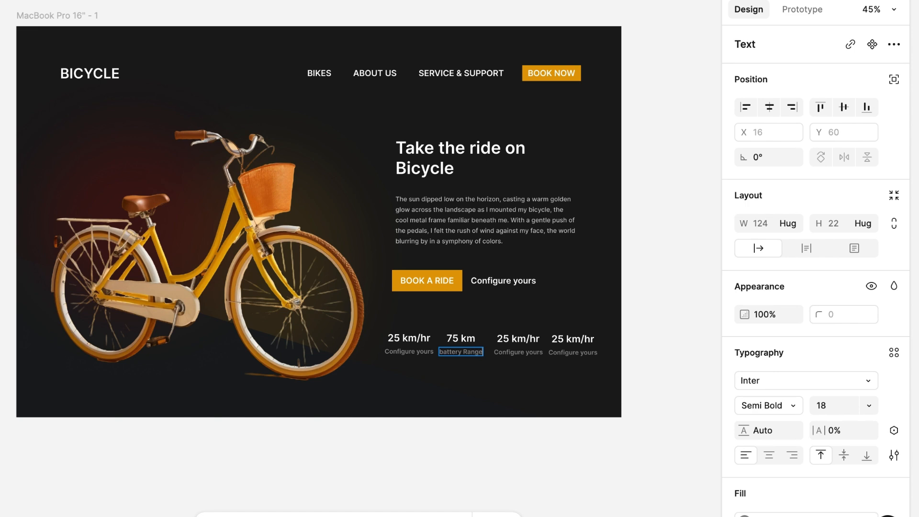
scroll(461, 398, "up", 5)
scroll(461, 398, "up", 2)
scroll(461, 398, "right", 1)
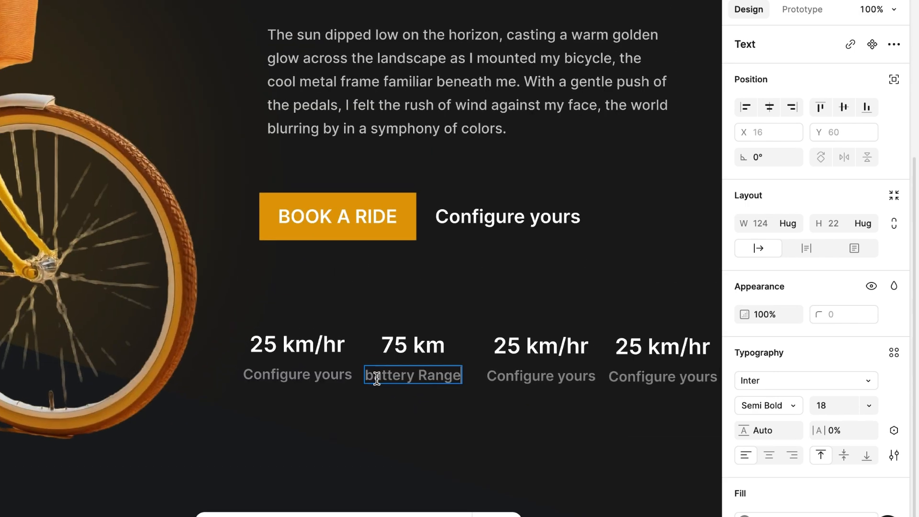
left_click(373, 376)
key("BackSpace")
type("B")
Step: Change the label below the first stat, 25 km/hr, to Average Speed
double_click(294, 375)
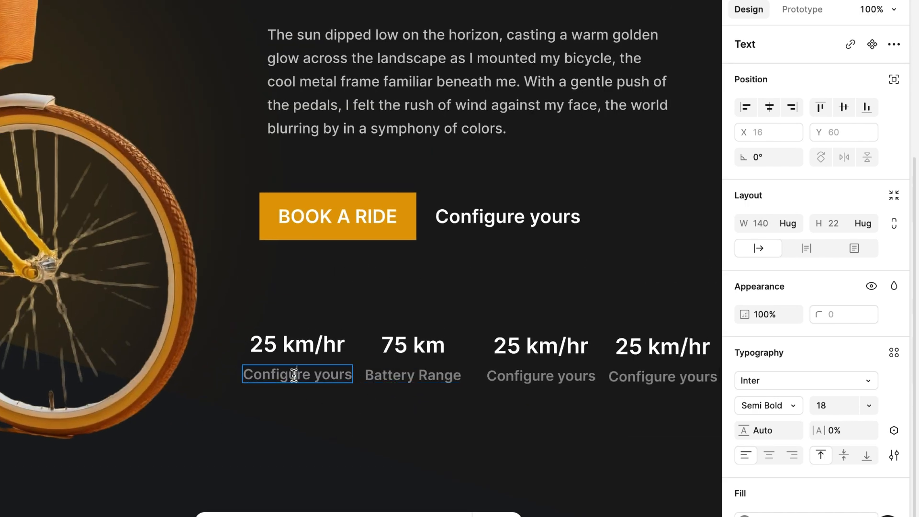
type("Average Speed")
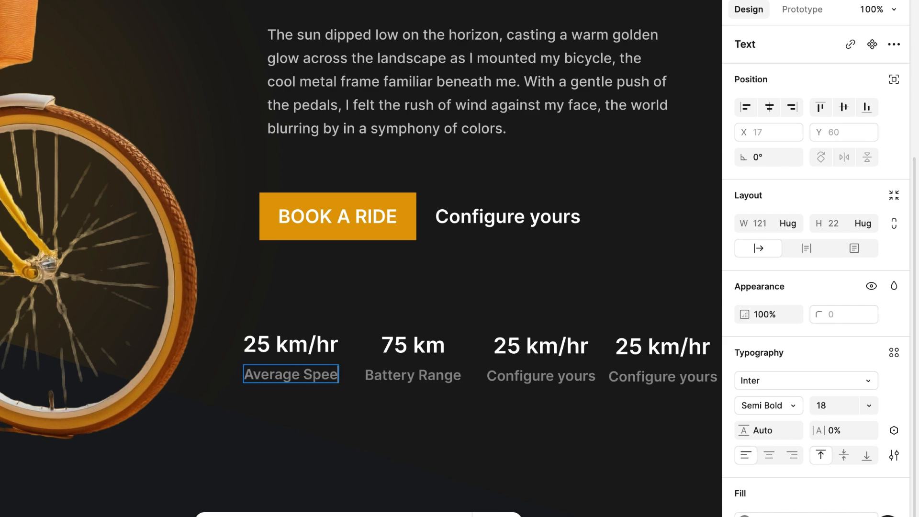
key("Escape")
Step: Change the third stat's value to 3 Hours and its label to Charging time
double_click(535, 349)
type("3")
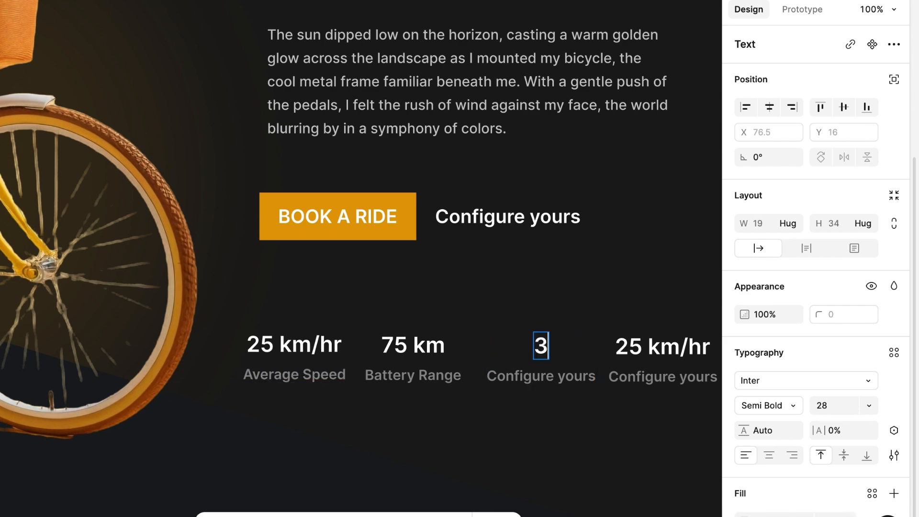
type(" Hours")
left_click(543, 376)
double_click(544, 376)
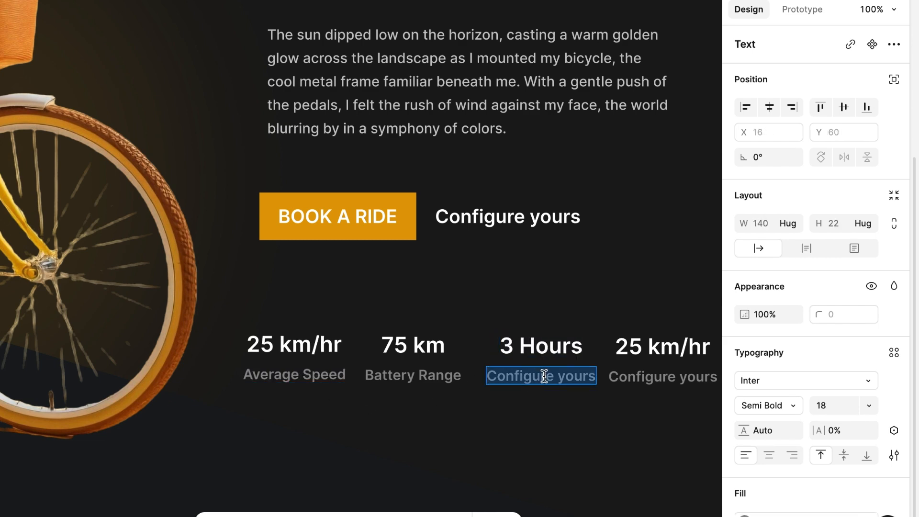
type("Charging time")
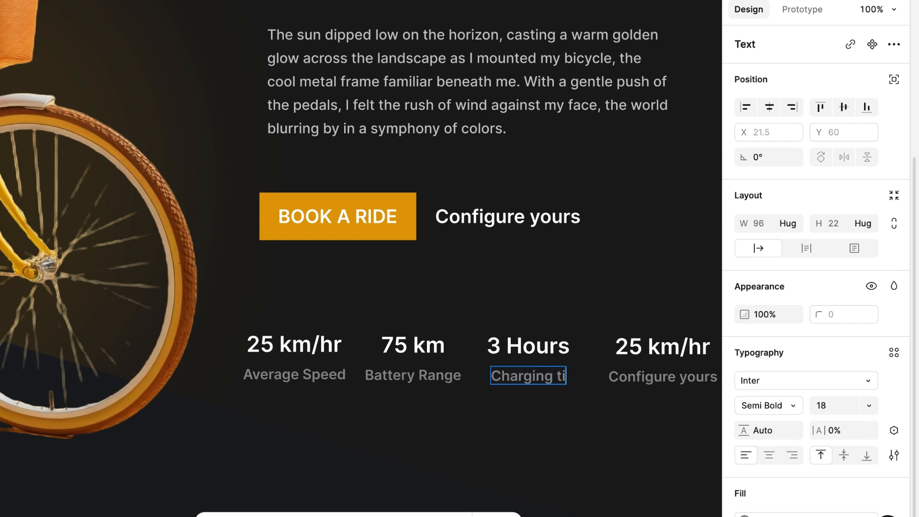
key("Escape")
Step: Change the fourth stat's value to 17.5 kg and its label to Weight
scroll(533, 403, "right", 3)
scroll(533, 402, "down", 1)
left_click(515, 325)
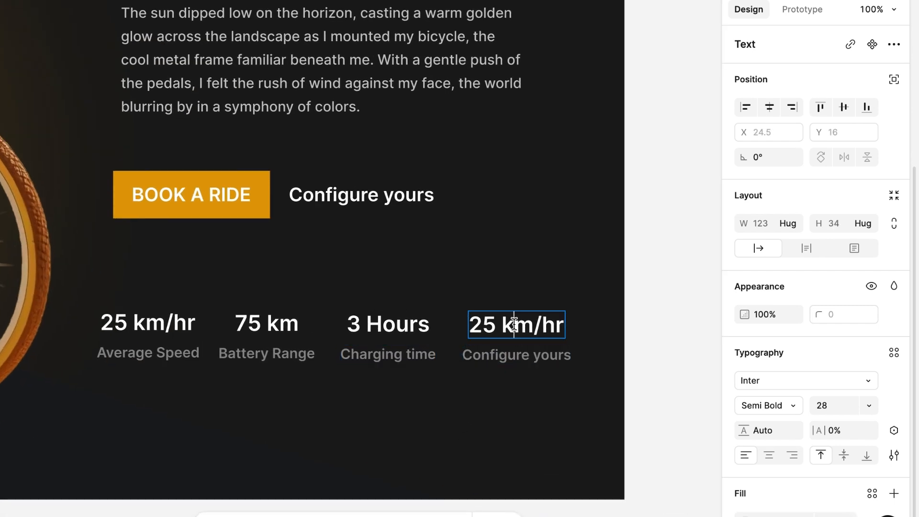
double_click(515, 325)
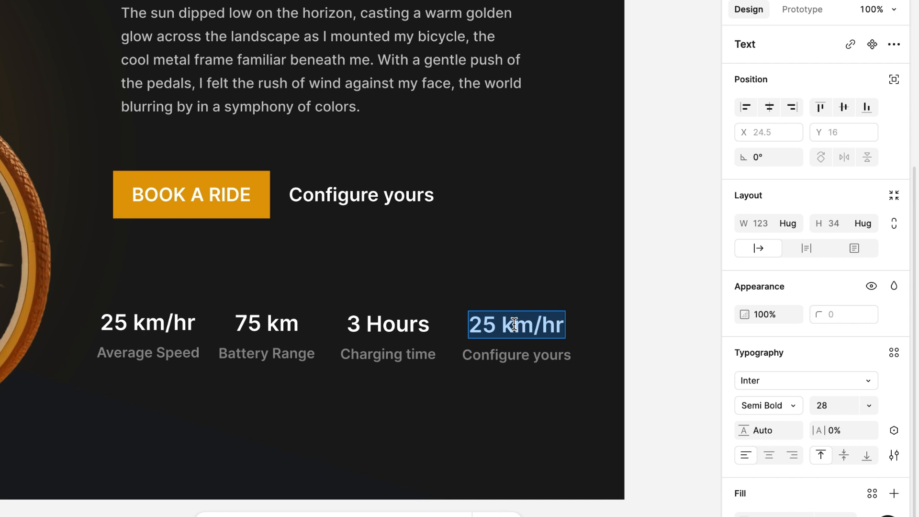
type("17.5 kg")
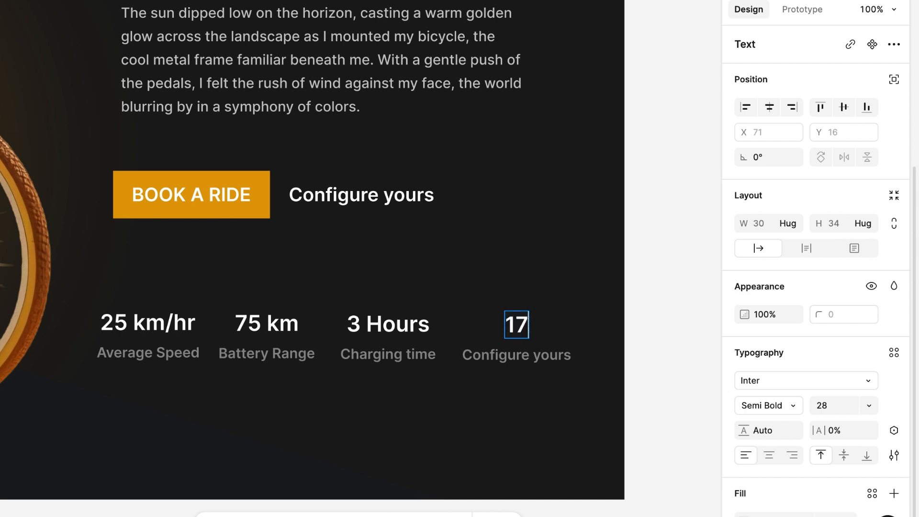
double_click(502, 357)
type("Weight")
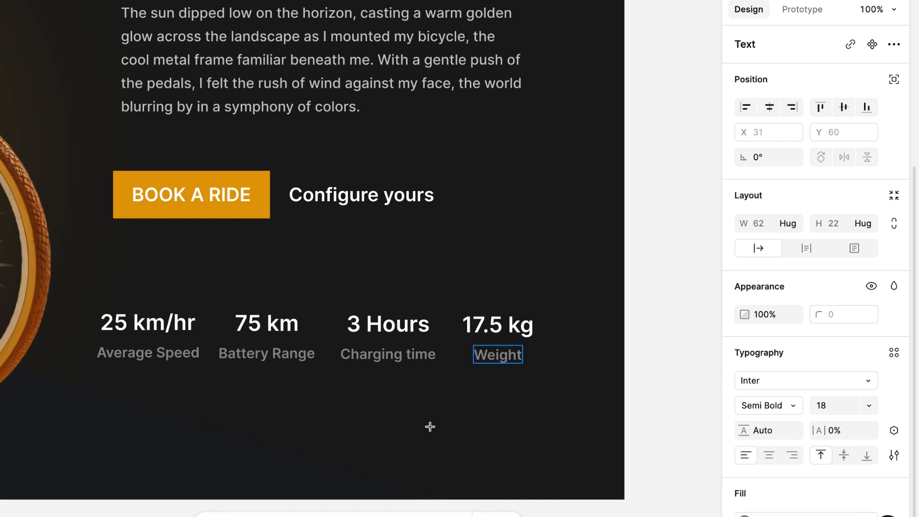
key("Escape")
key("Escape")
Step: Combine the four stat frames in one horizontal auto layout and move the row to X 1073, Y 857
left_click(153, 330)
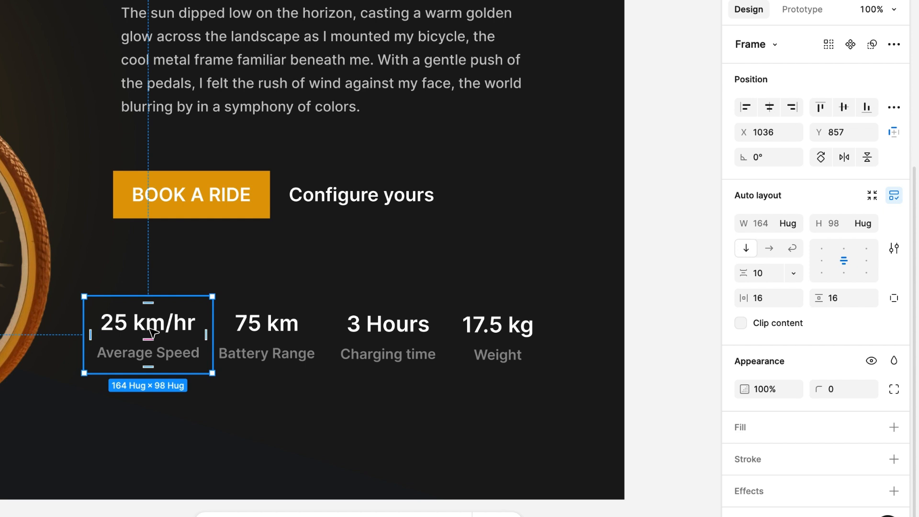
left_click(308, 334, "shift")
left_click(387, 336, "shift")
left_click(489, 346, "shift")
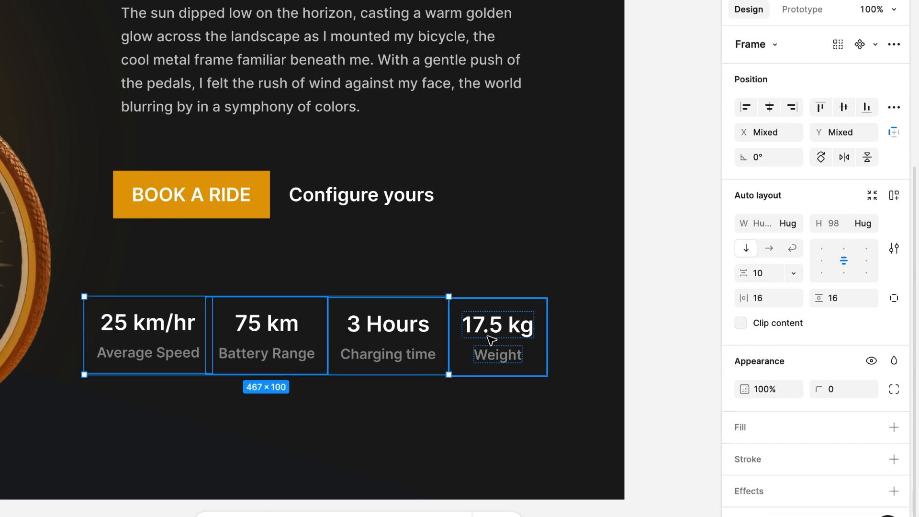
left_click(894, 196)
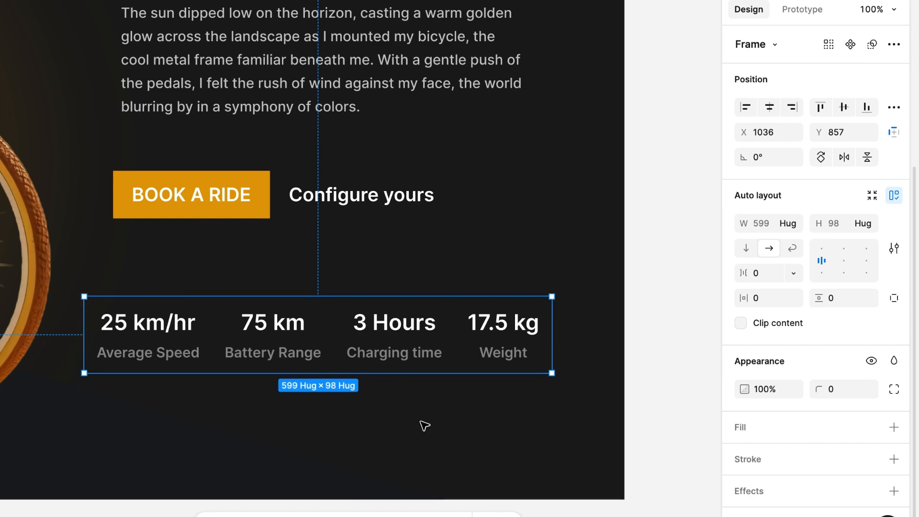
left_click(405, 421)
scroll(405, 421, "down", 5)
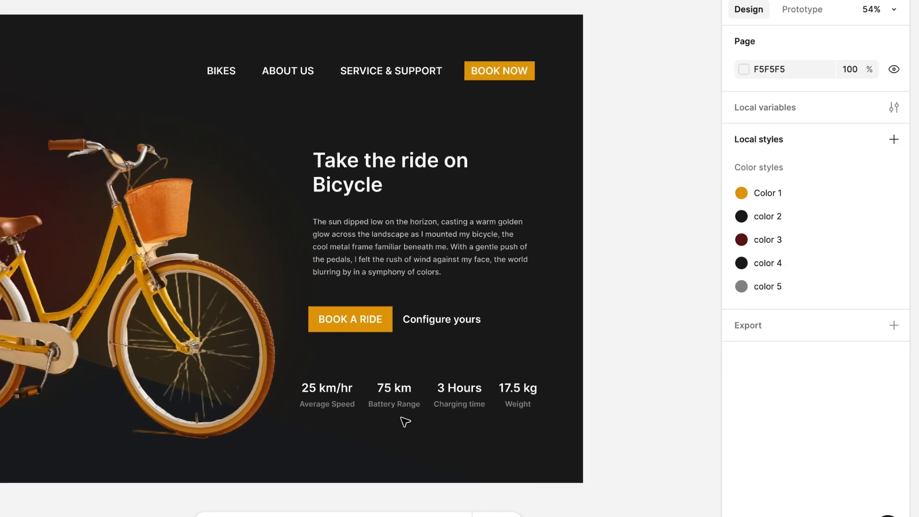
left_click_drag(419, 392, 434, 393)
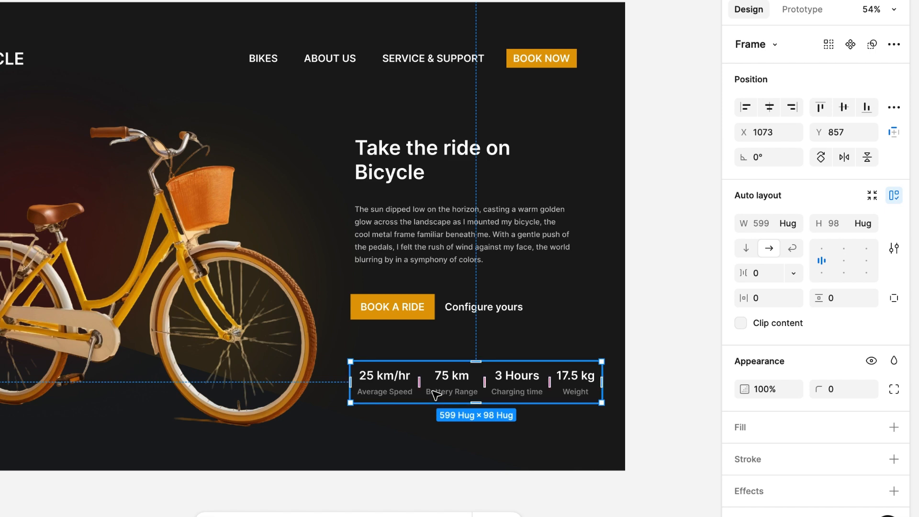
Step: Combine the hero text block and the stats row in one vertical auto layout and move it to about X 1043, Y 335
left_click(403, 244, "shift")
left_click(421, 385, "shift")
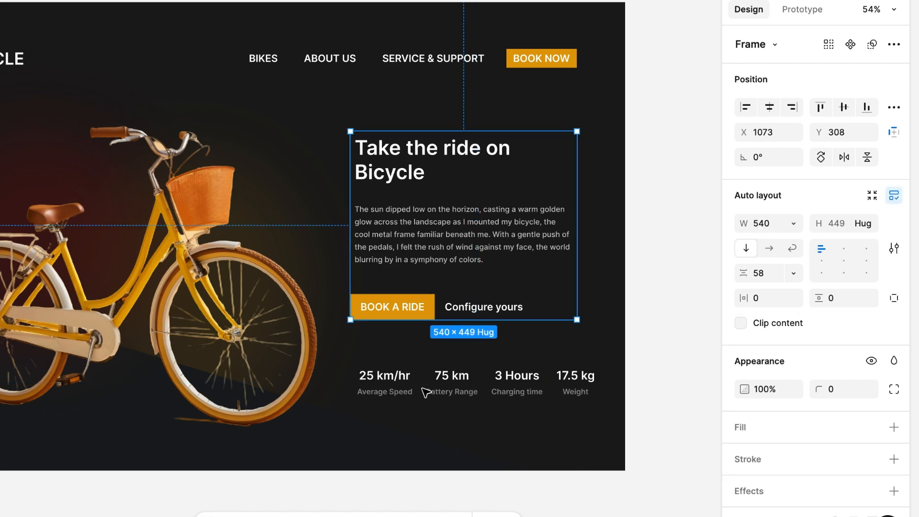
left_click(425, 383)
left_click(422, 248, "shift")
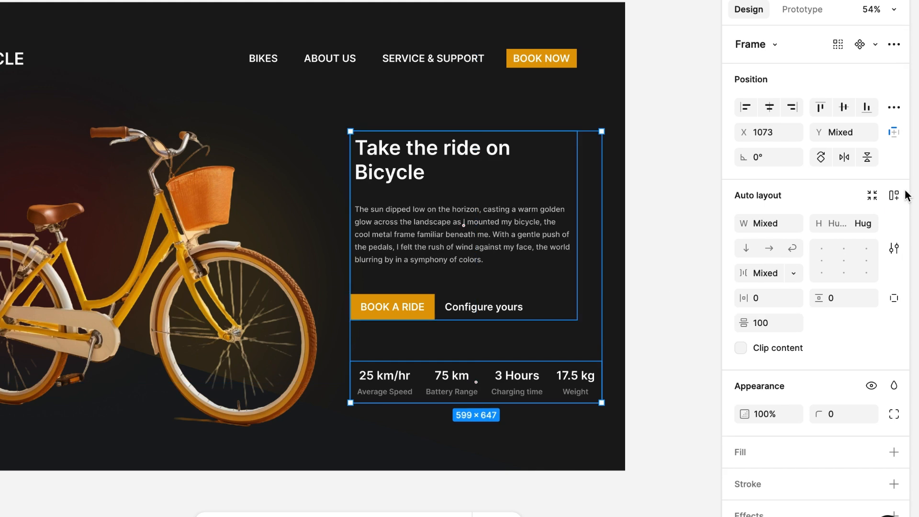
left_click(894, 195)
left_click_drag(484, 269, 468, 279)
scroll(469, 279, "left", 1)
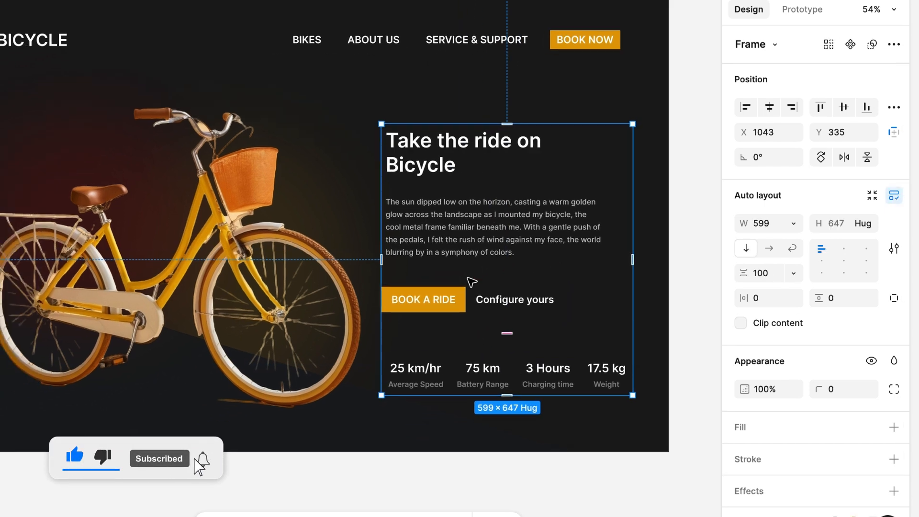
Step: Select the three glow shapes behind the bicycle together: the lower triangle and both ellipses
scroll(468, 280, "down", 4)
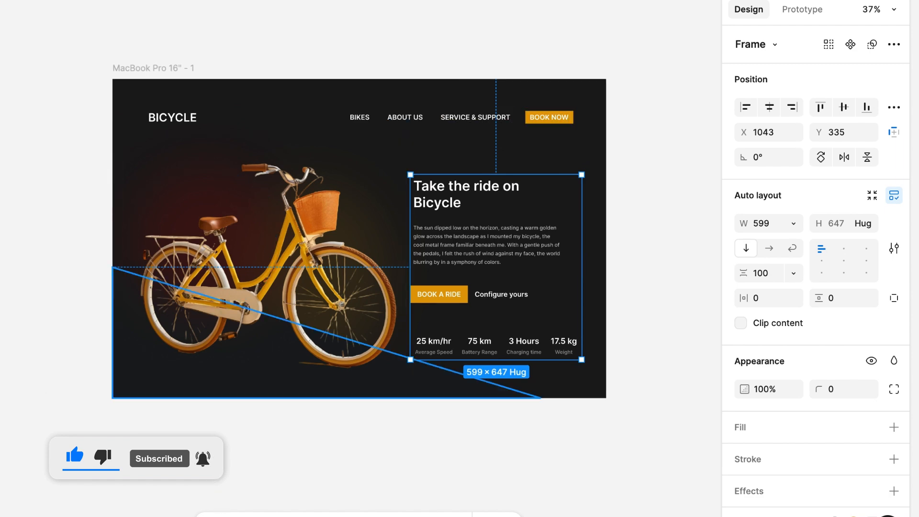
left_click(143, 374)
left_click(207, 238, "shift")
left_click(317, 274, "shift")
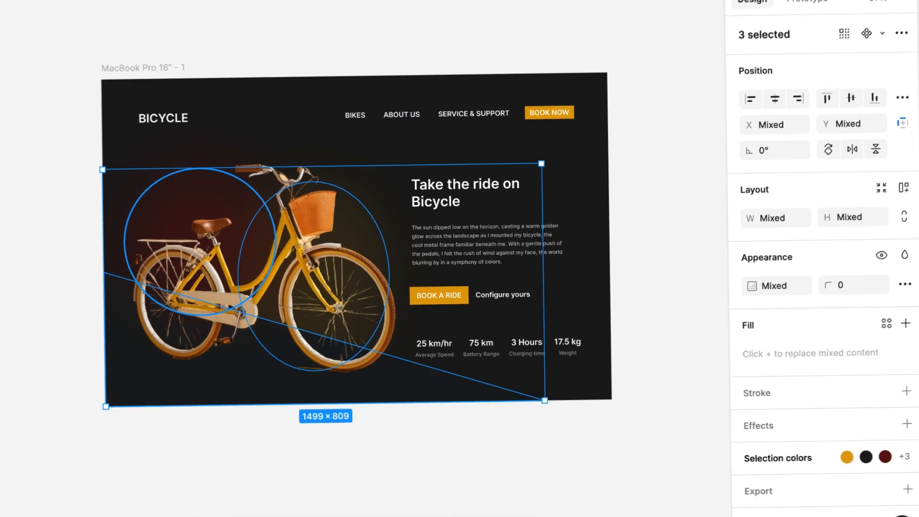